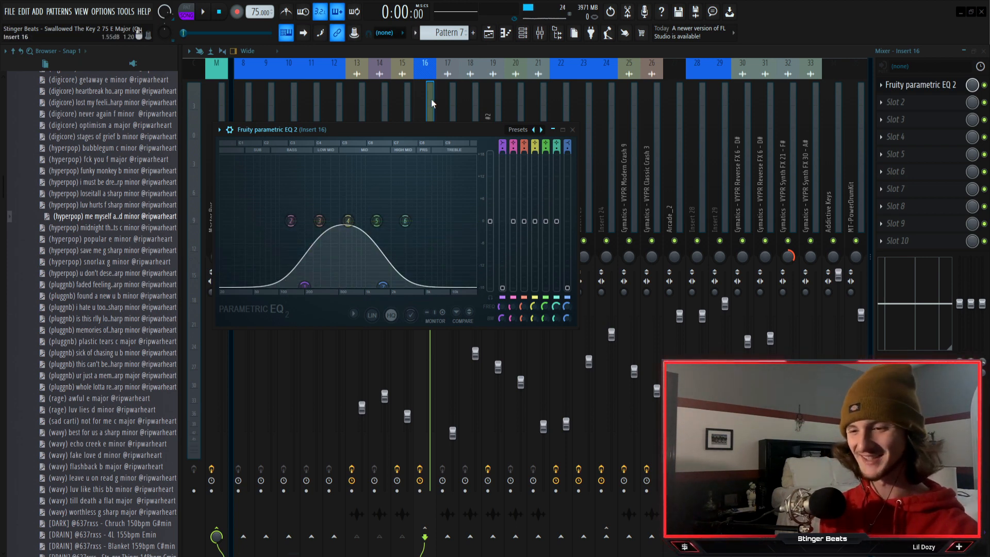
Close the Fruity parametric EQ 2 window, bring up the playlist arrangement and audition the intro up to about bar 6
{"action": "key", "text": "Escape"}
{"action": "left_click", "coordinate": [488, 34]}
{"action": "scroll", "coordinate": [417, 77], "scroll_direction": "down", "scroll_amount": 5}
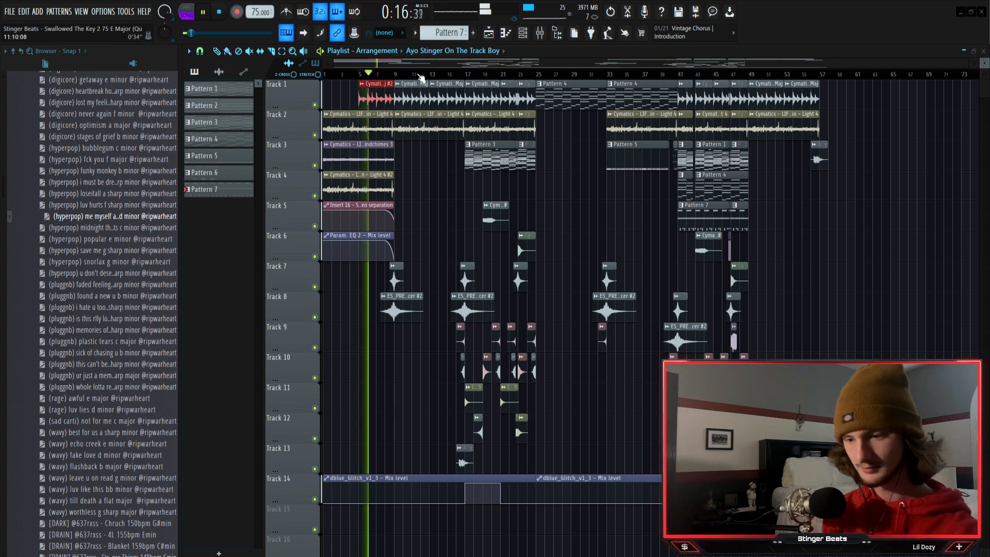
{"action": "key", "text": "space"}
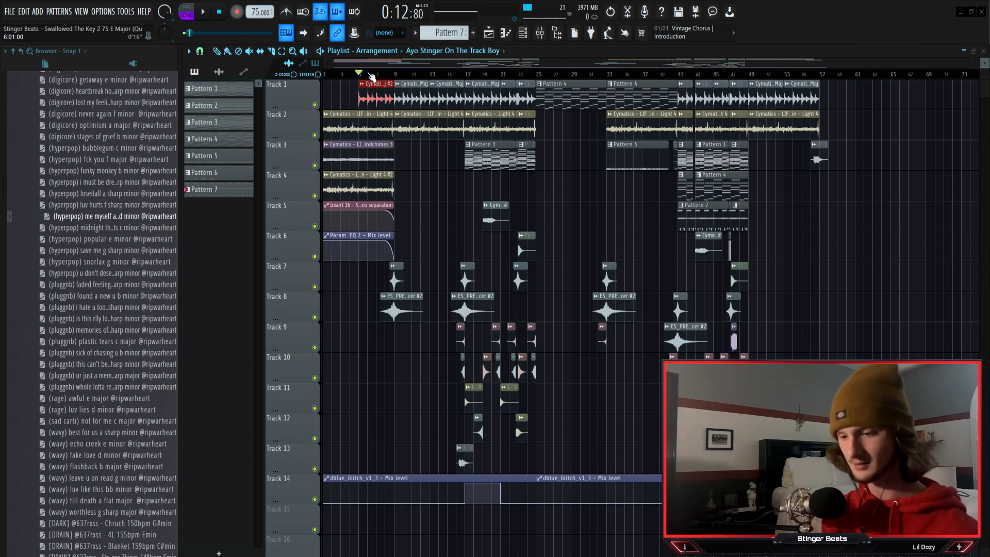
Inspect the stereo separation and EQ mix level automation clips on Tracks 5 and 6, and play the transition across bar 9
{"action": "scroll", "coordinate": [395, 75], "scroll_direction": "up", "scroll_amount": 5}
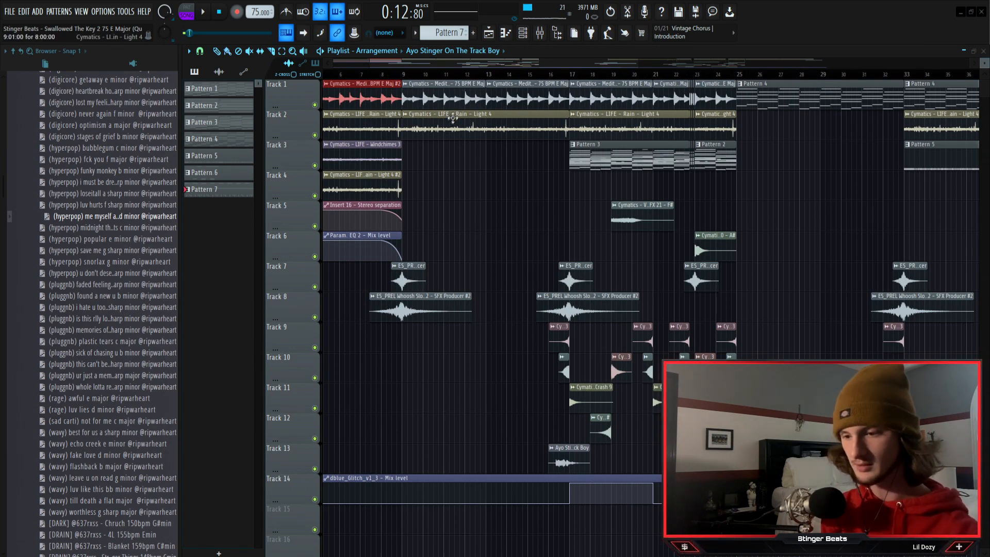
{"action": "left_click", "coordinate": [442, 124]}
{"action": "scroll", "coordinate": [375, 119], "scroll_direction": "up", "scroll_amount": 3}
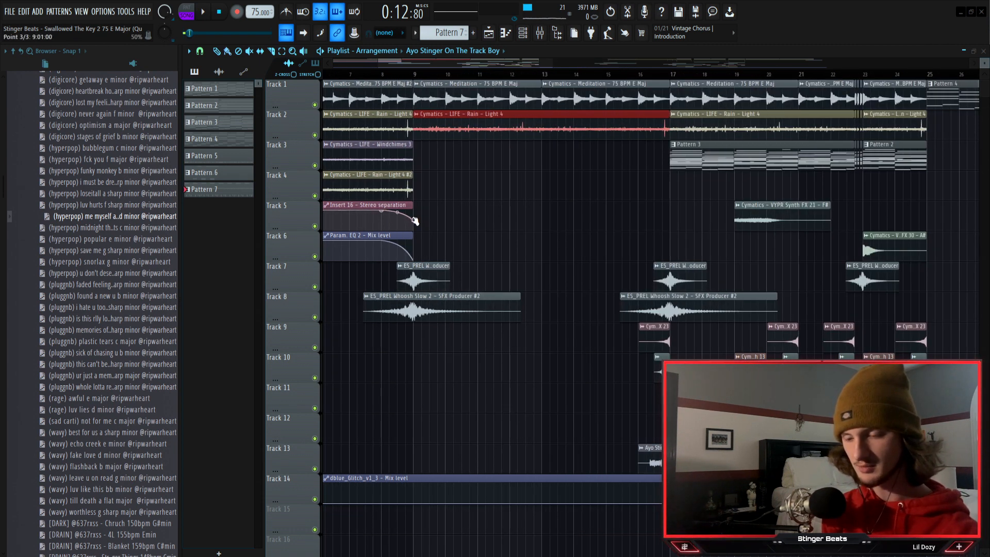
{"action": "left_click", "coordinate": [351, 235]}
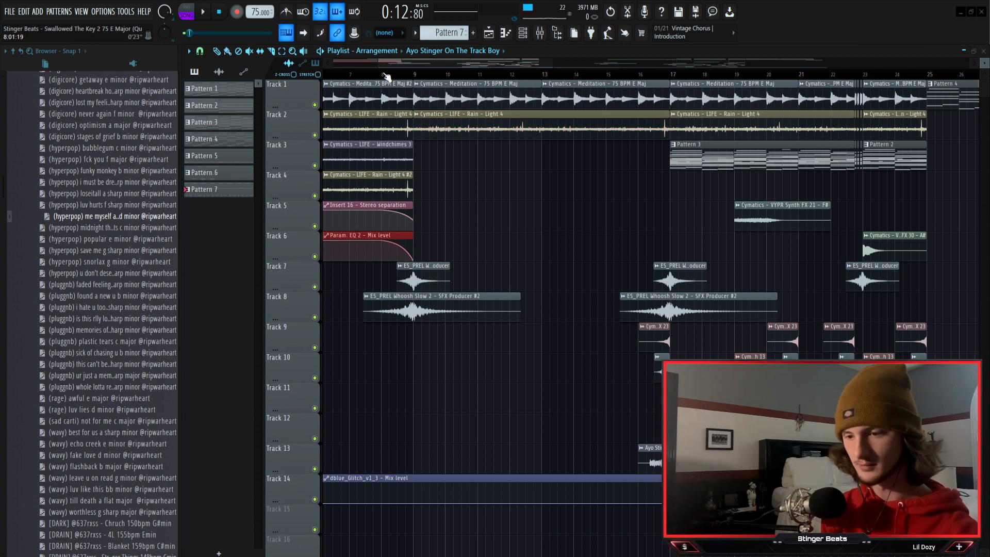
{"action": "key", "text": "space"}
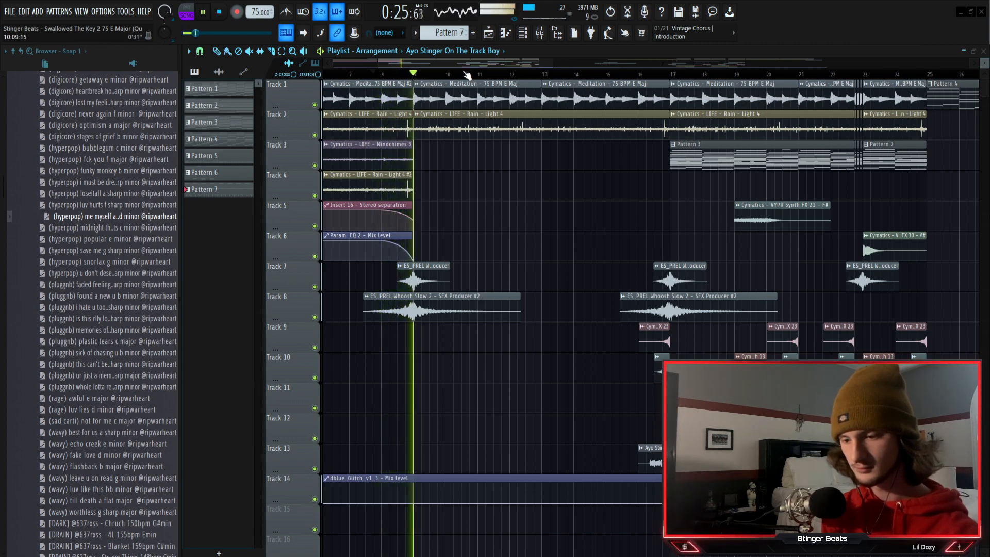
{"action": "scroll", "coordinate": [466, 75], "scroll_direction": "down", "scroll_amount": 4}
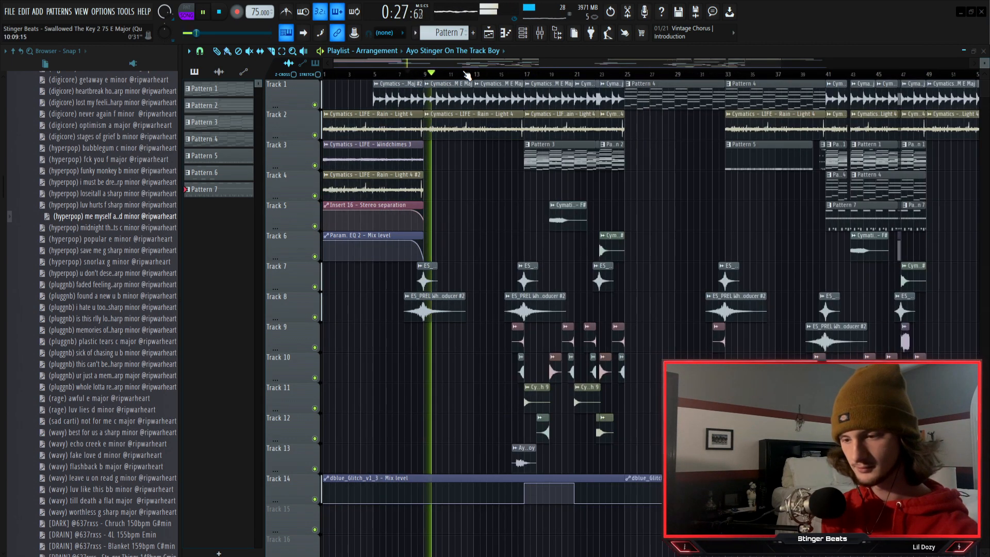
{"action": "scroll", "coordinate": [467, 75], "scroll_direction": "down", "scroll_amount": 2}
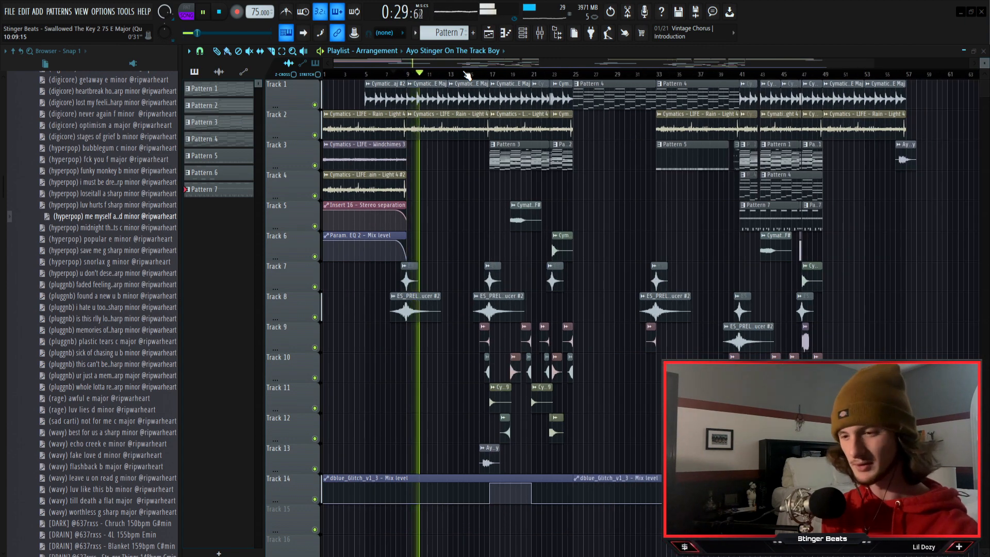
{"action": "scroll", "coordinate": [466, 74], "scroll_direction": "up", "scroll_amount": 1}
{"action": "key", "text": "space"}
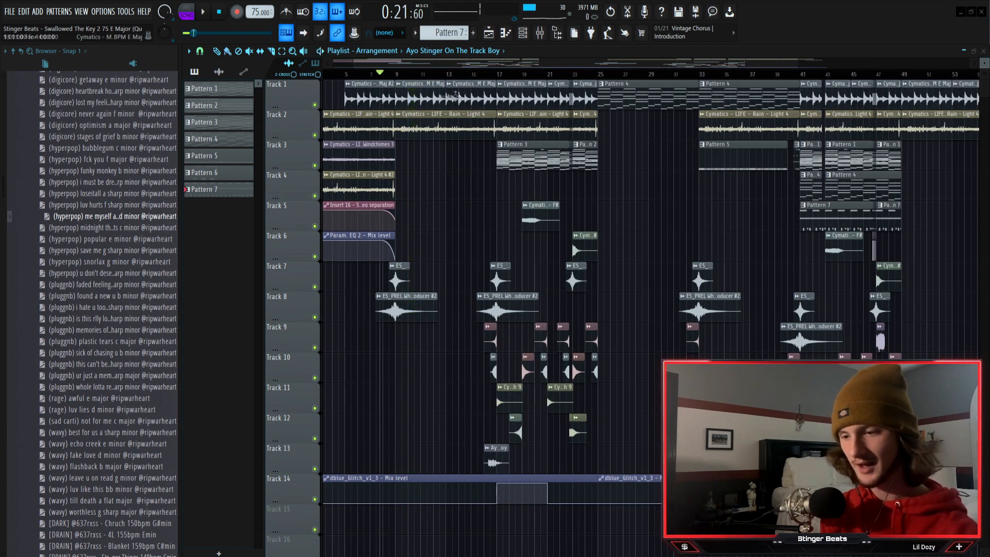
Select the whoosh and Cymatics FX clips leading into bar 17 on Tracks 7 to 10, solo their tracks and play them
{"action": "left_click_drag", "start_coordinate": [432, 96], "coordinate": [487, 121]}
{"action": "scroll", "coordinate": [490, 84], "scroll_direction": "up", "scroll_amount": 3}
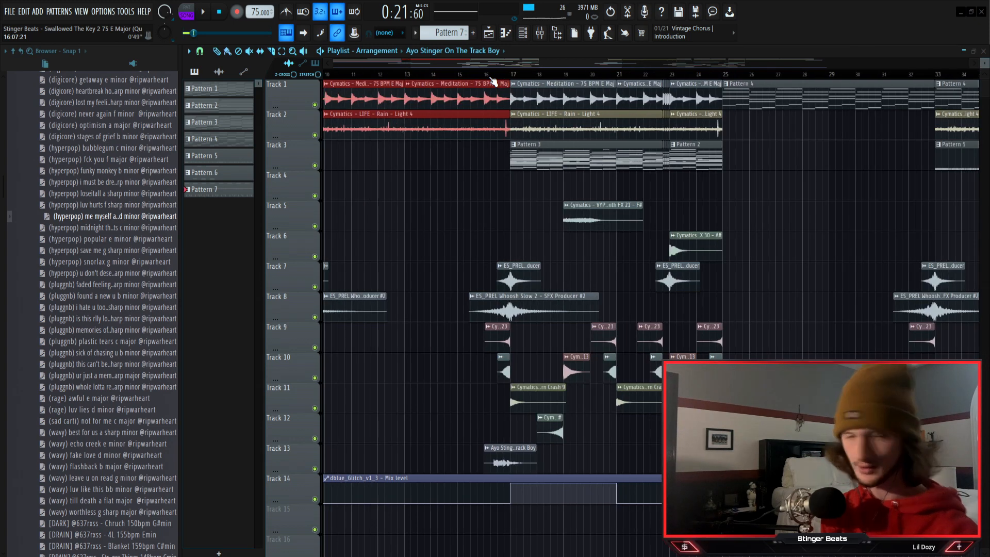
{"action": "mouse_move", "coordinate": [482, 263]}
{"action": "left_mouse_down"}
{"action": "mouse_move", "coordinate": [497, 444]}
{"action": "mouse_move", "coordinate": [507, 412]}
{"action": "left_mouse_up"}
{"action": "scroll", "coordinate": [511, 92], "scroll_direction": "up", "scroll_amount": 2}
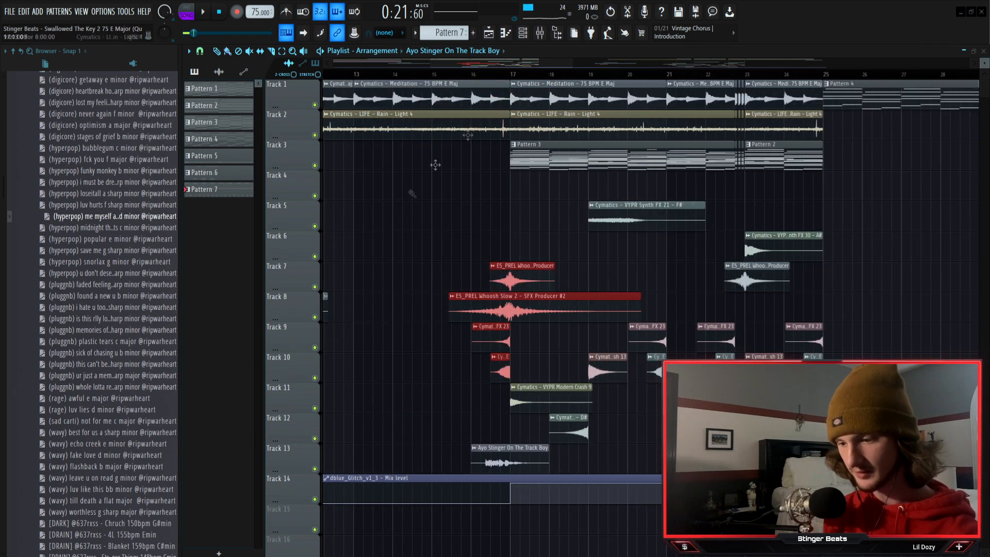
{"action": "key", "text": "alt+s"}
{"action": "left_click", "coordinate": [487, 74]}
{"action": "key", "text": "space"}
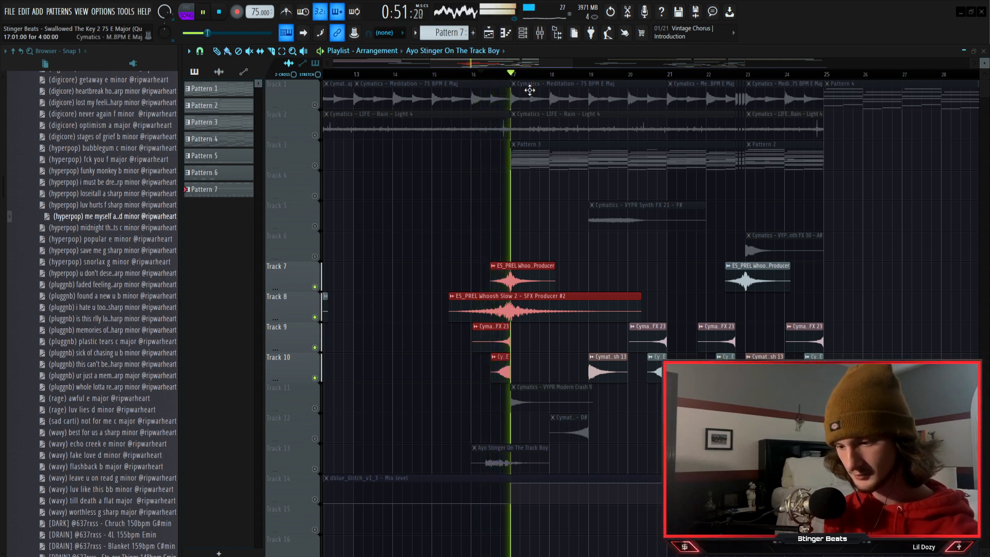
{"action": "key", "text": "space"}
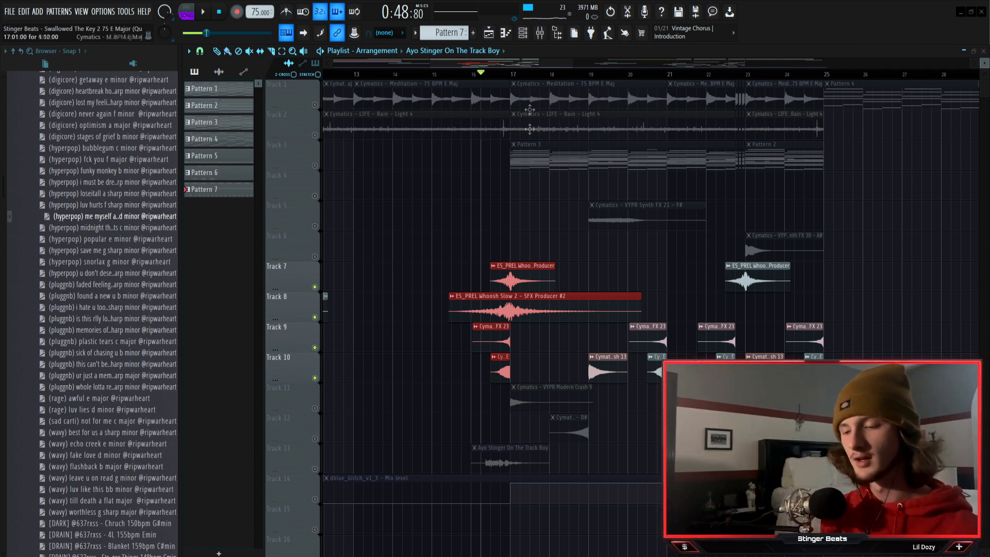
Select only the slow whoosh clip, then solo Track 9 and Track 10 in turn to audition their effects before bar 17
{"action": "mouse_move", "coordinate": [539, 316]}
{"action": "left_mouse_down"}
{"action": "mouse_move", "coordinate": [522, 274]}
{"action": "mouse_move", "coordinate": [521, 287]}
{"action": "left_mouse_up"}
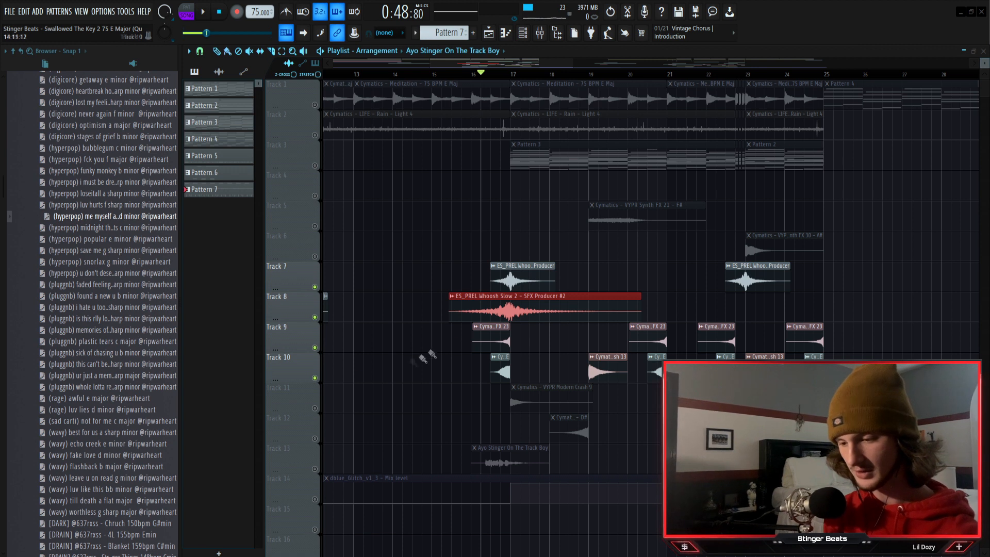
{"action": "right_click", "coordinate": [315, 348]}
{"action": "key", "text": "space"}
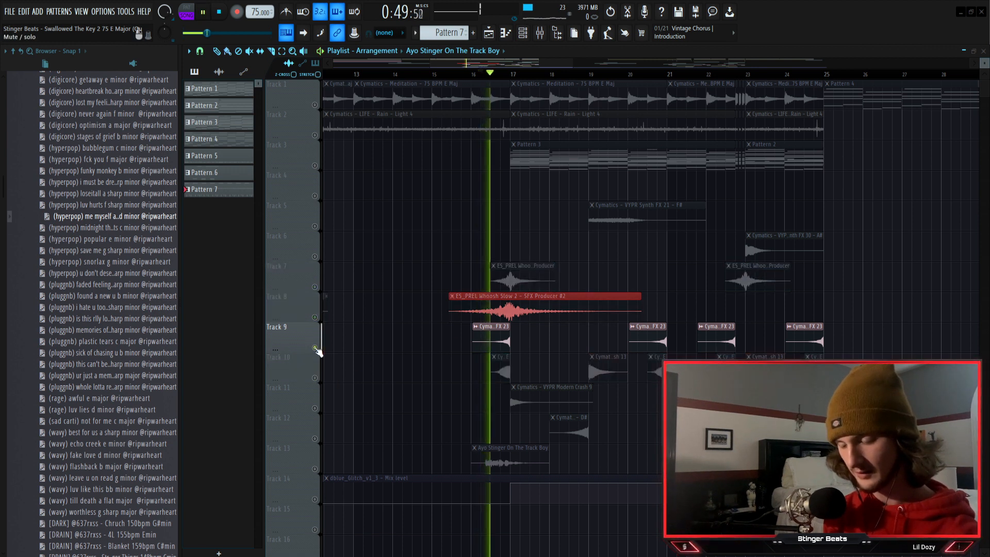
{"action": "key", "text": "space"}
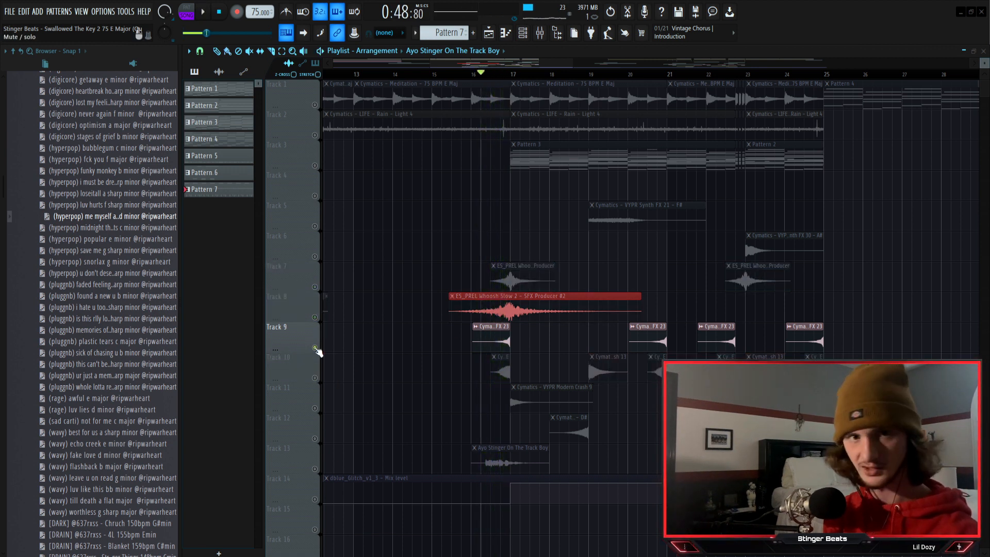
{"action": "right_click", "coordinate": [314, 378]}
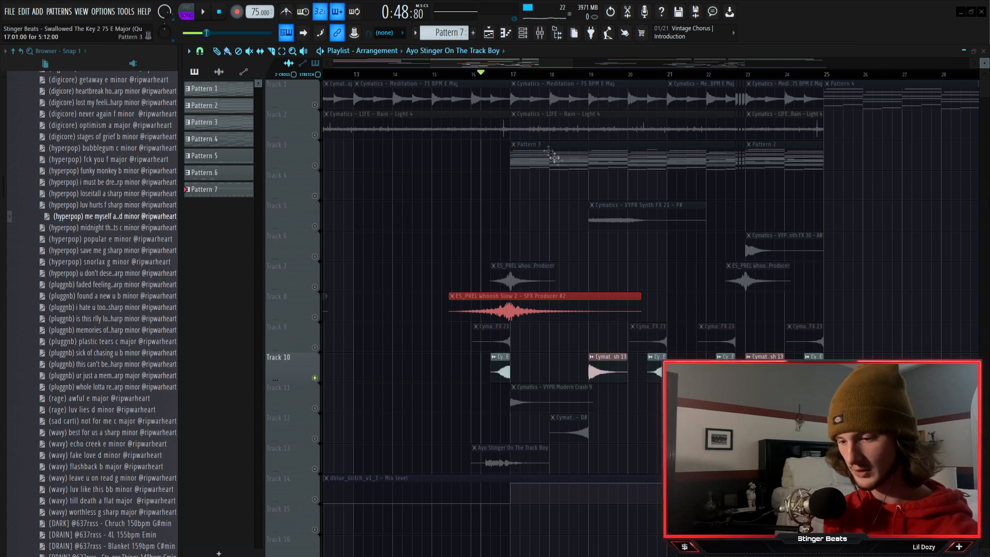
{"action": "key", "text": "space"}
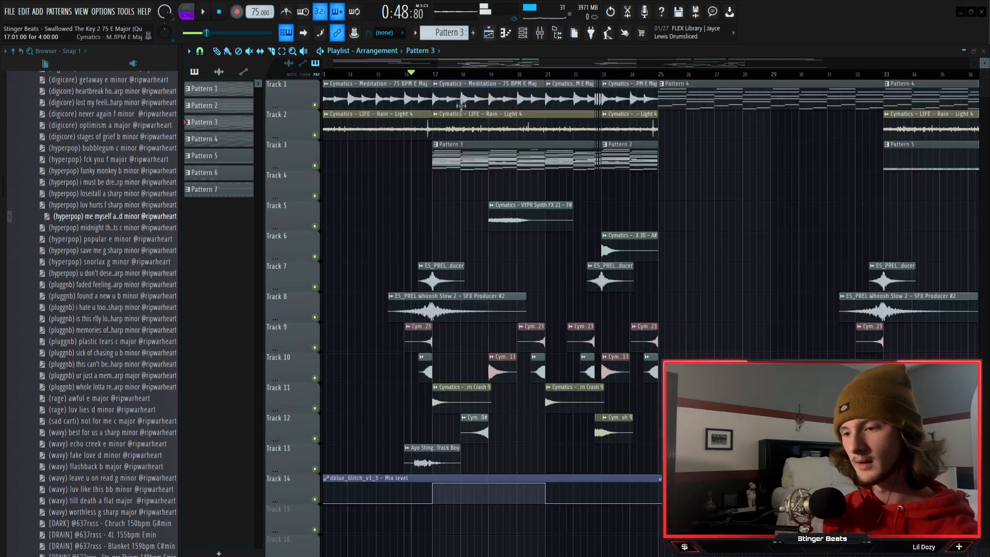
Open the Pattern 3 clip in the piano roll, switch playback to pattern mode and listen to the Serum_x64 chords
{"action": "double_click", "coordinate": [448, 146]}
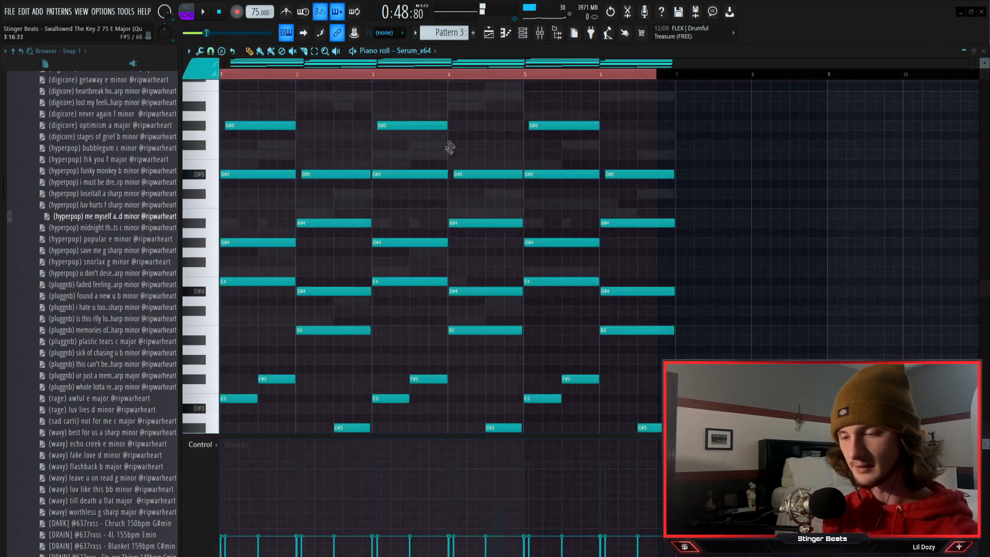
{"action": "key", "text": "l"}
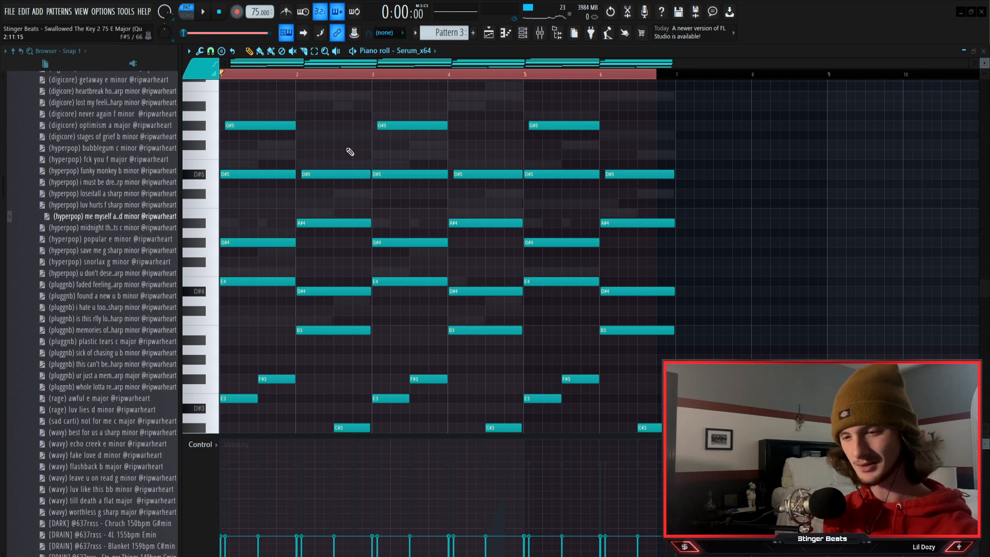
{"action": "key", "text": "space"}
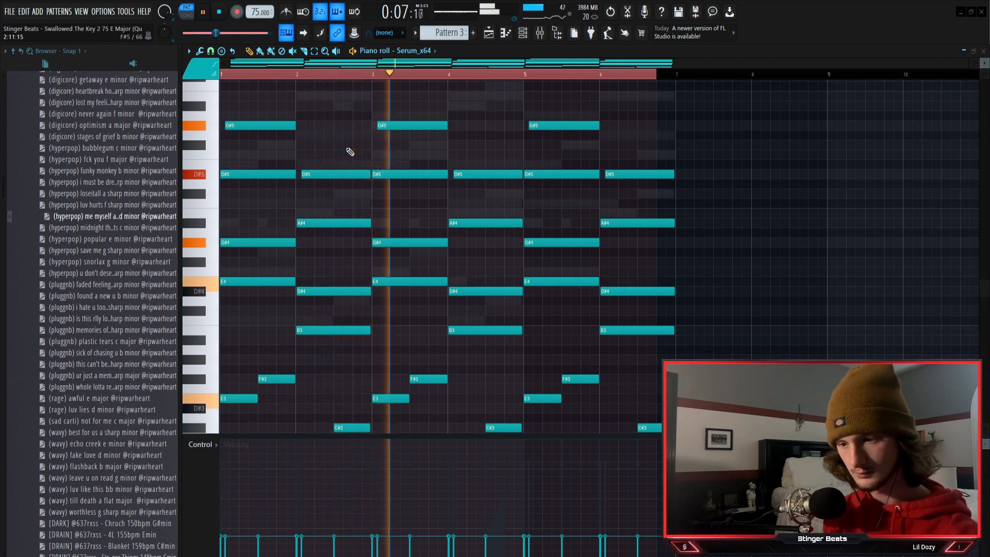
{"action": "key", "text": "space"}
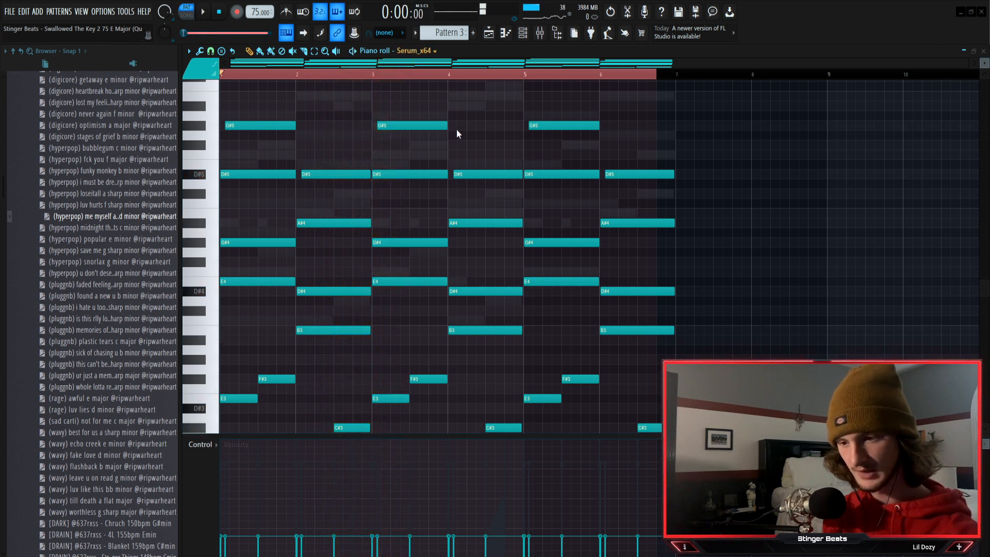
Switch the piano roll to the BBC Symphony Orchestra channel and play its melody through to the end of the pattern
{"action": "key", "text": "Down"}
{"action": "key", "text": "Down"}
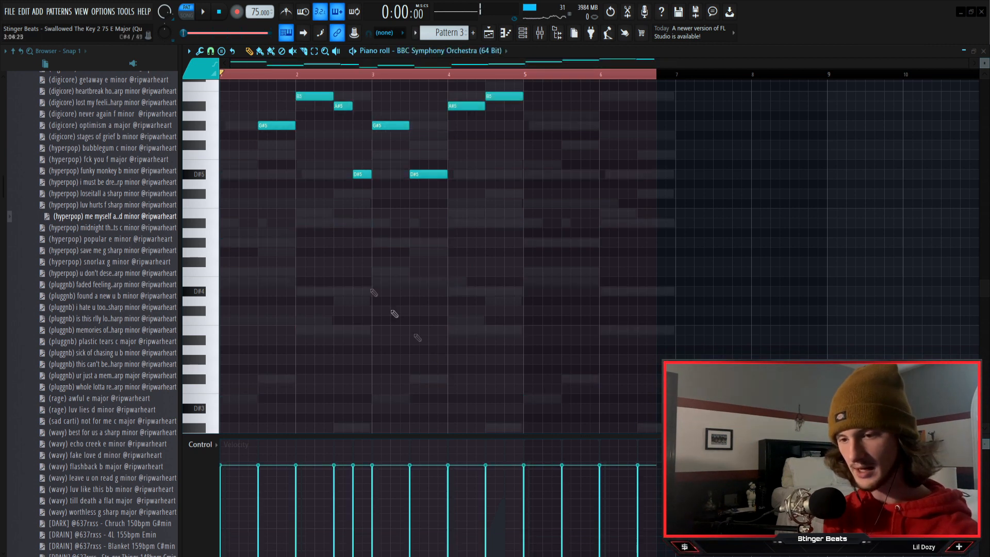
{"action": "scroll", "coordinate": [287, 186], "scroll_direction": "up", "scroll_amount": 5}
{"action": "scroll", "coordinate": [287, 186], "scroll_direction": "up", "scroll_amount": 2}
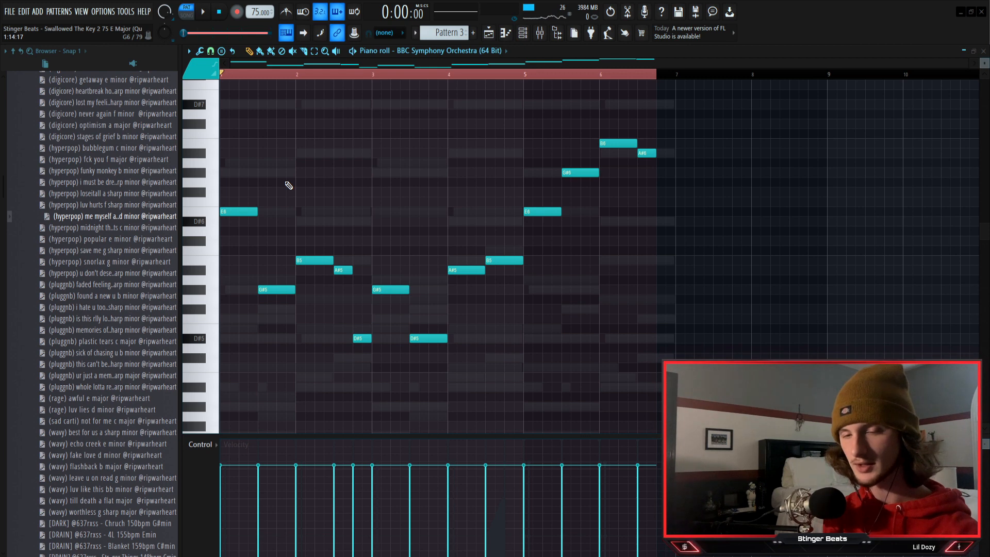
{"action": "scroll", "coordinate": [288, 185], "scroll_direction": "up", "scroll_amount": 1}
{"action": "key", "text": "space"}
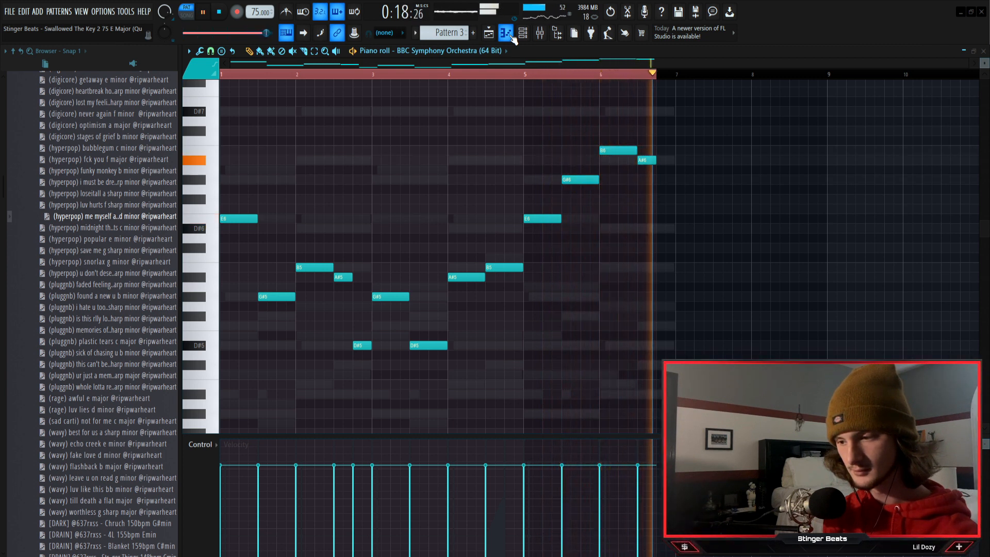
{"action": "key", "text": "space"}
Check the mixer, play the LABS (64 Bit)_2 notes of Pattern 3 in the piano roll and view the Arcade_2 notes
{"action": "left_click", "coordinate": [473, 32]}
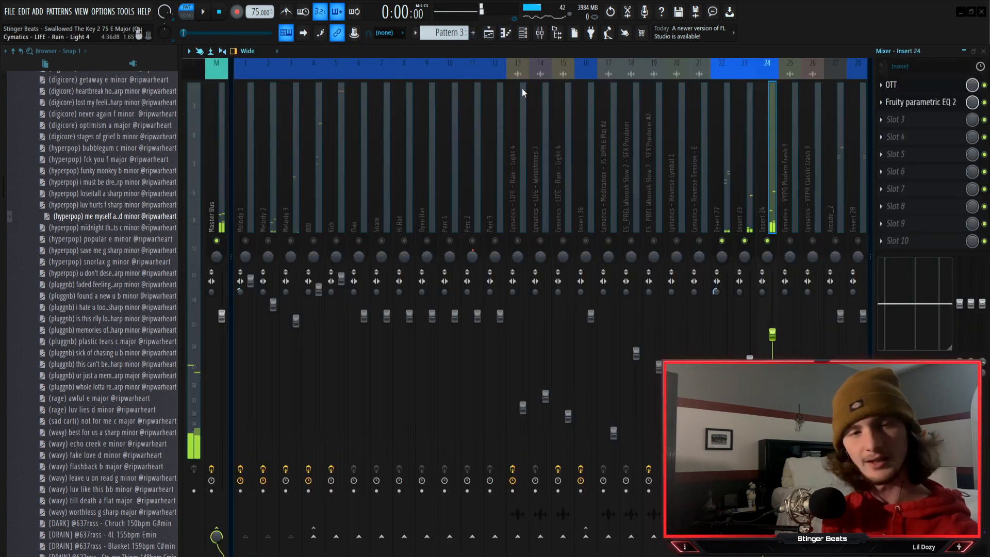
{"action": "left_click", "coordinate": [507, 35]}
{"action": "key", "text": "space"}
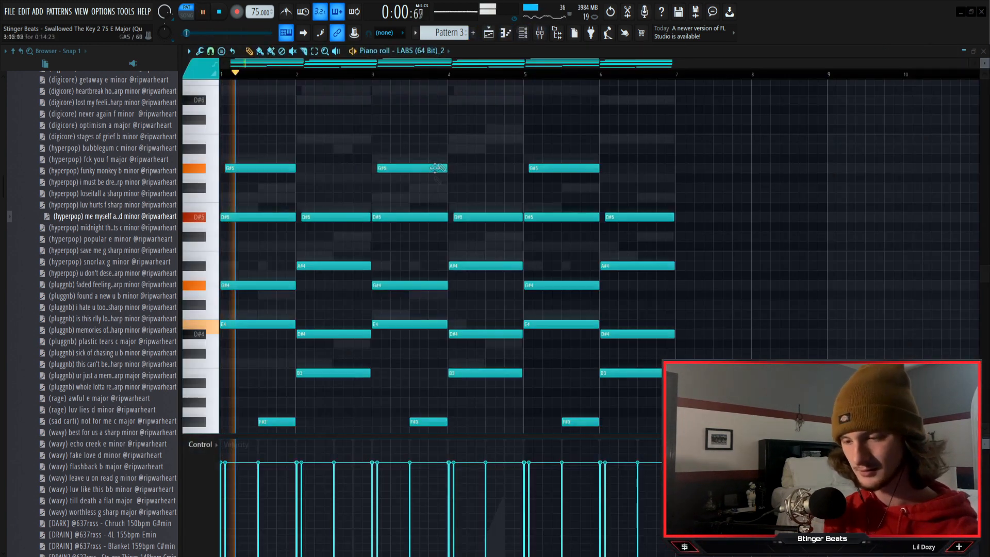
{"action": "scroll", "coordinate": [438, 170], "scroll_direction": "down", "scroll_amount": 3}
{"action": "key", "text": "space"}
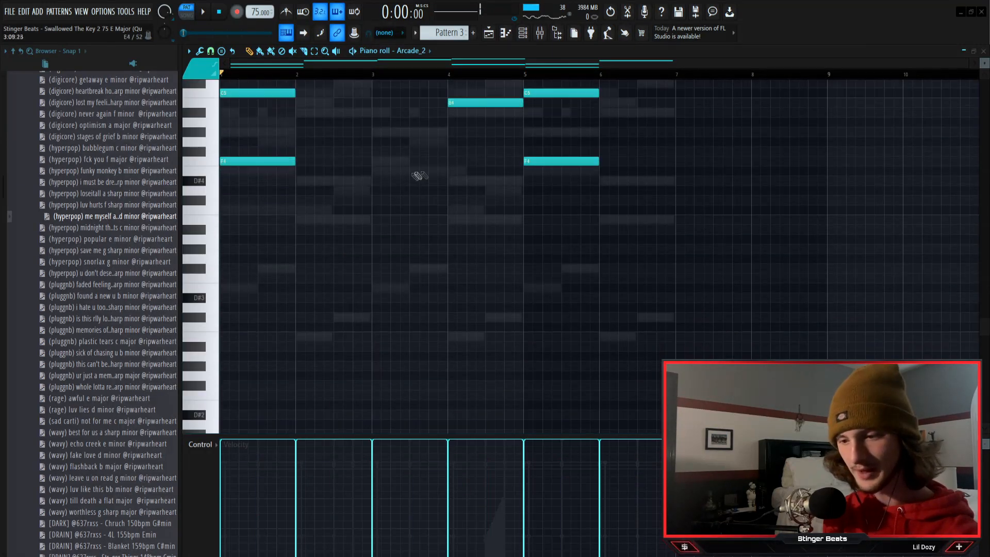
{"action": "scroll", "coordinate": [418, 172], "scroll_direction": "up", "scroll_amount": 5}
Solo the Arcade_2, Insert 28 and Insert 29 tracks in the mixer
{"action": "left_click", "coordinate": [540, 32]}
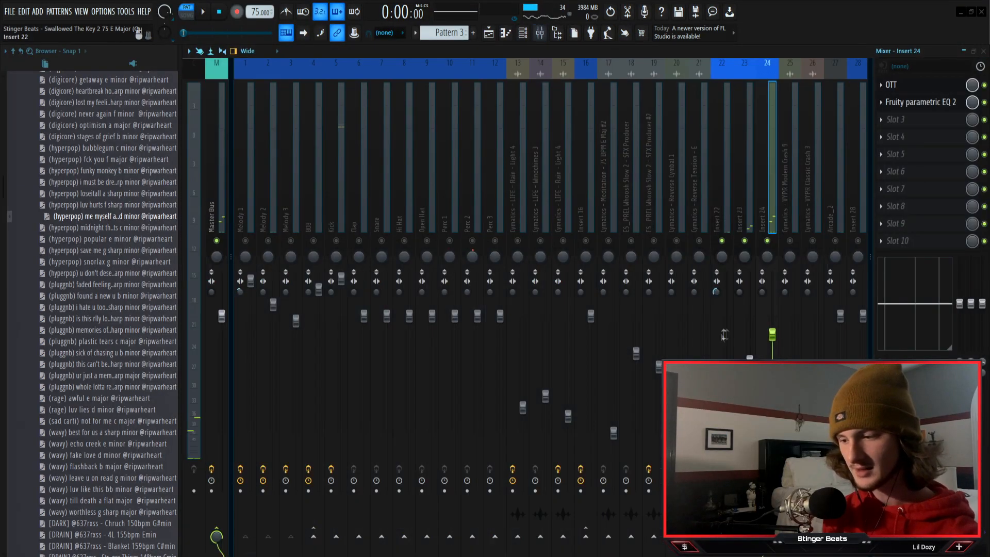
{"action": "right_click", "coordinate": [768, 247]}
{"action": "right_click", "coordinate": [769, 247]}
{"action": "right_click", "coordinate": [835, 240]}
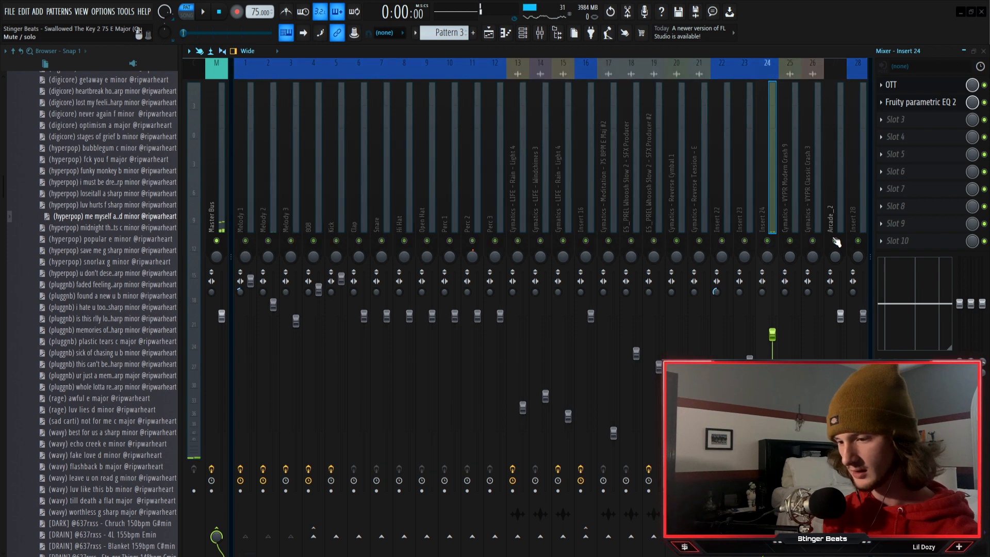
Play Pattern 3 while viewing the piano roll notes of Arcade_2, Arcade_2 #2 and Arcade_2 #3 in turn
{"action": "key", "text": "space"}
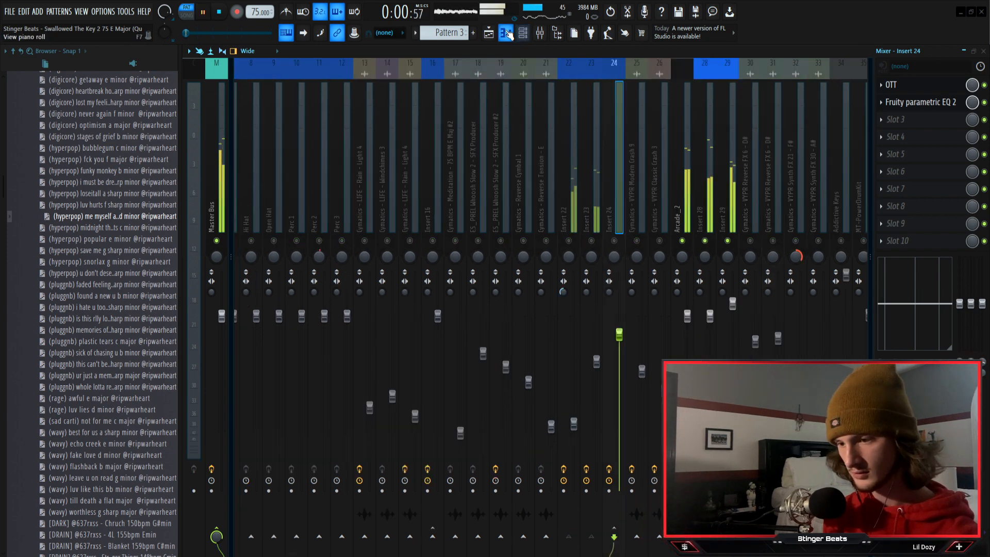
{"action": "left_click", "coordinate": [507, 33]}
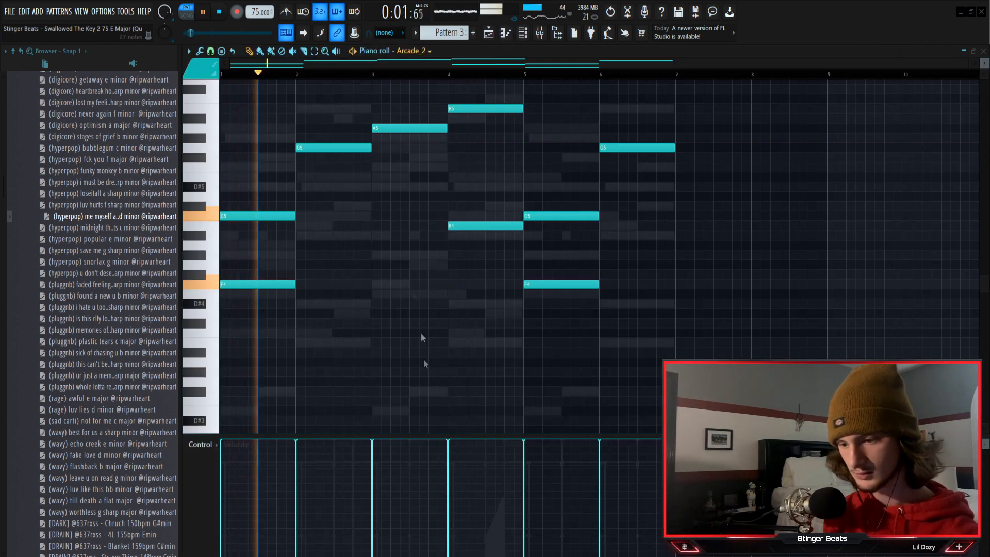
{"action": "left_click", "coordinate": [432, 494]}
{"action": "scroll", "coordinate": [467, 186], "scroll_direction": "down", "scroll_amount": 1}
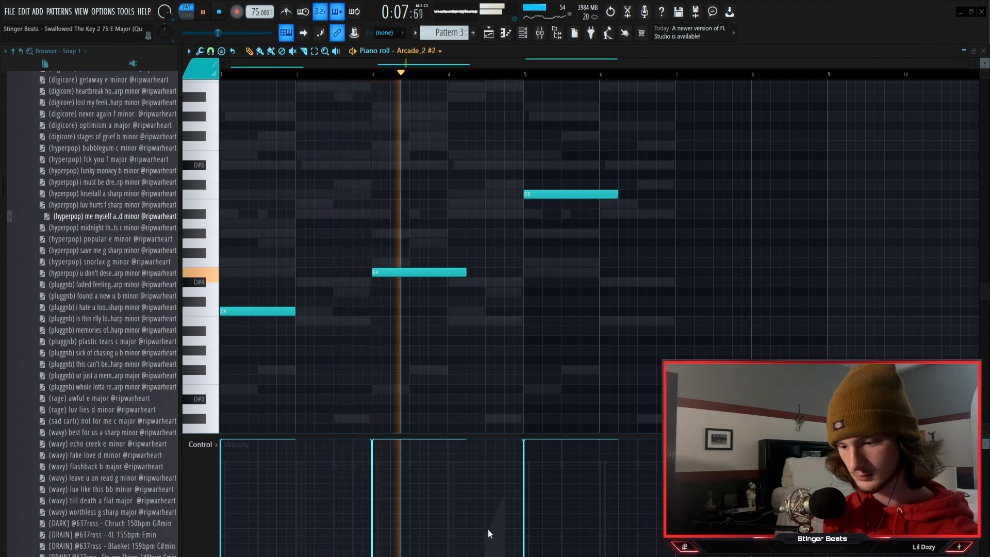
{"action": "left_click", "coordinate": [465, 506]}
{"action": "scroll", "coordinate": [442, 288], "scroll_direction": "up", "scroll_amount": 7}
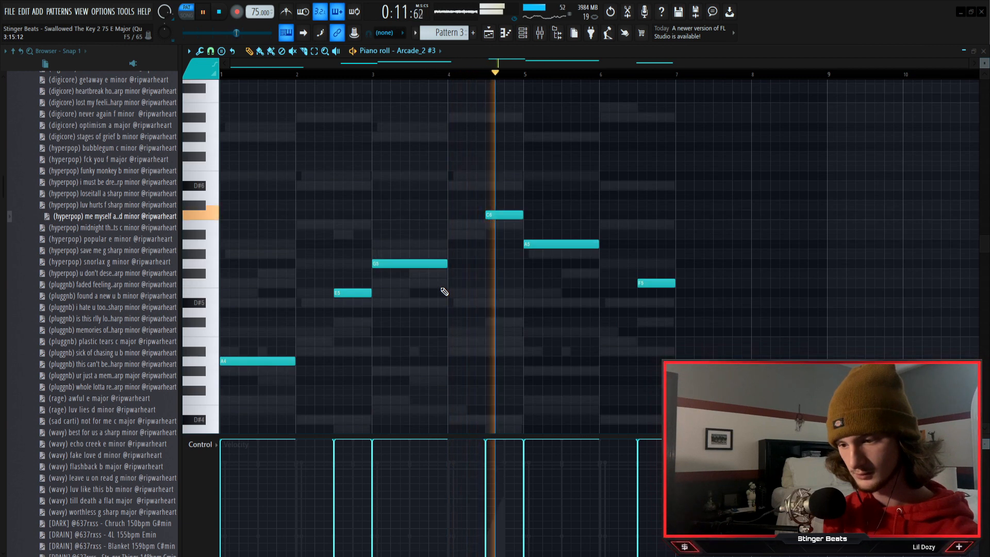
{"action": "key", "text": "space"}
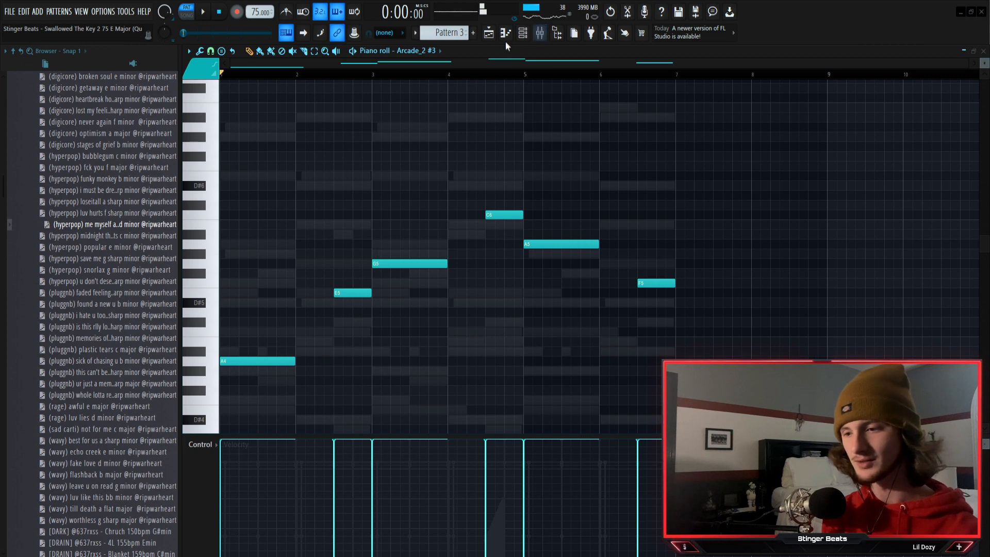
View the Violent Hits kit loaded in Arcade_2 #3, check the playlist and switch the piano roll to the 808 channel
{"action": "left_click", "coordinate": [522, 33]}
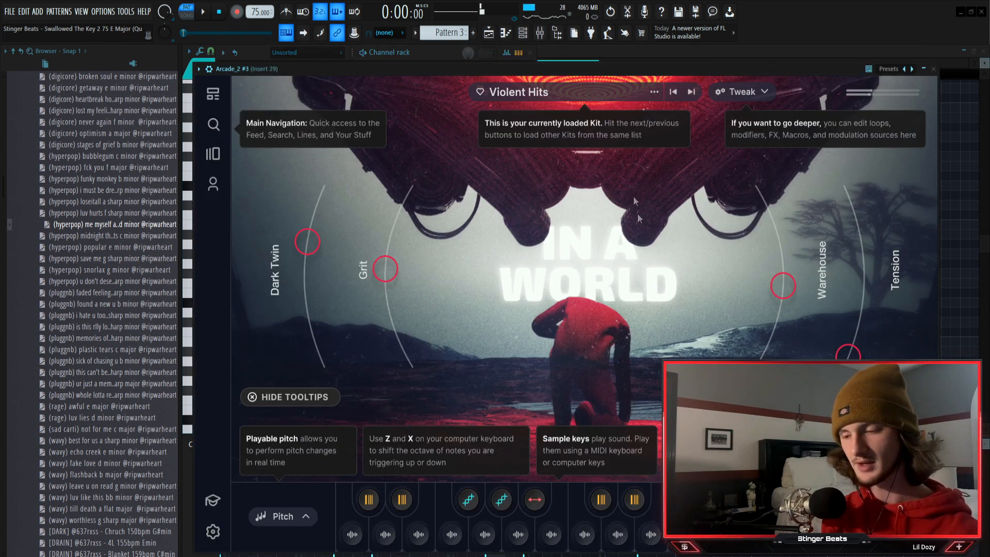
{"action": "left_click", "coordinate": [488, 33]}
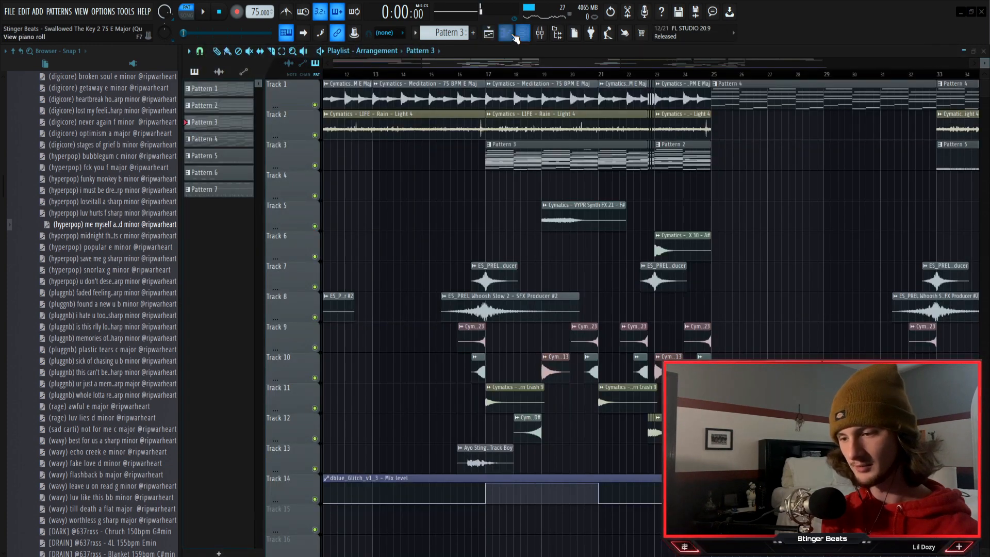
{"action": "key", "text": "F7"}
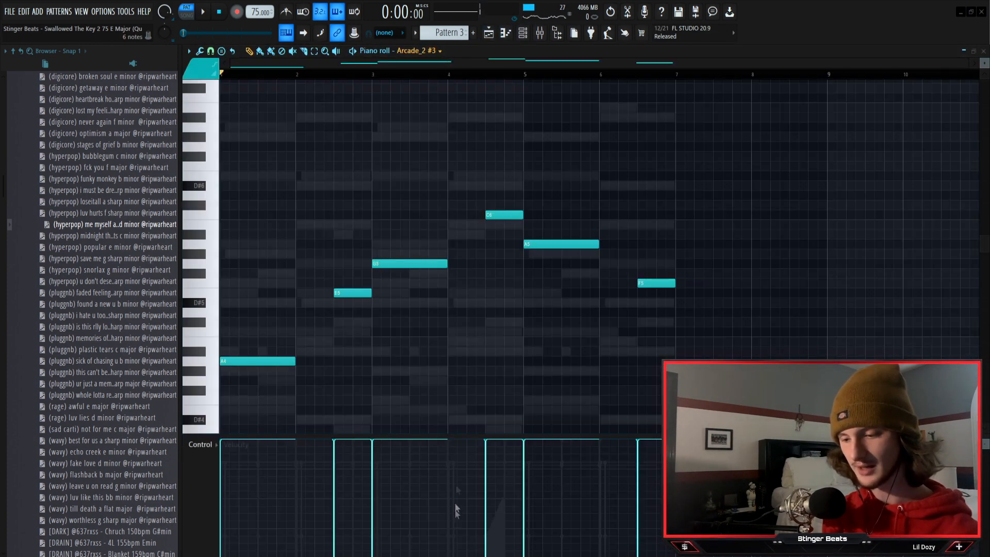
{"action": "key", "text": "Up"}
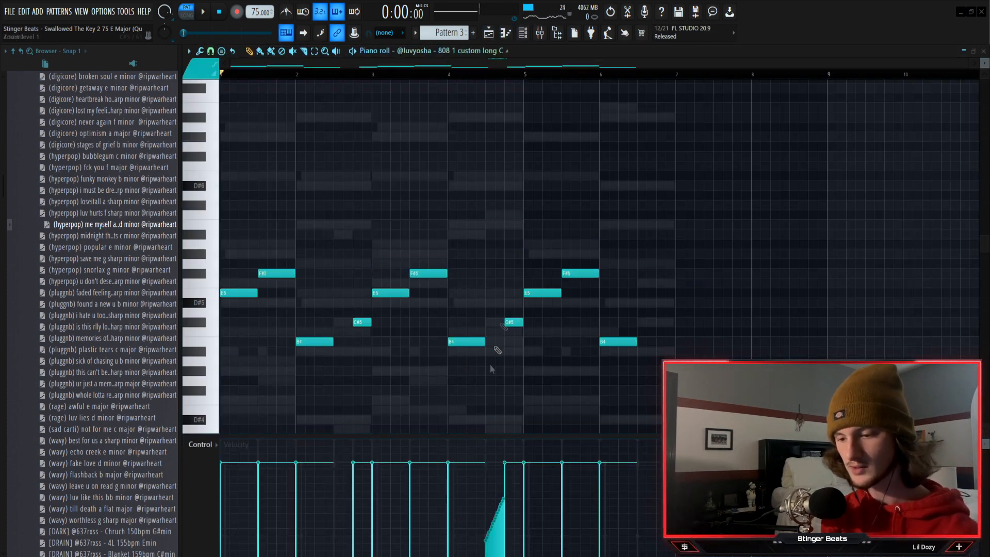
Check the mixer and play the 808 notes of Pattern 3 while viewing them in the piano roll
{"action": "left_click", "coordinate": [540, 32]}
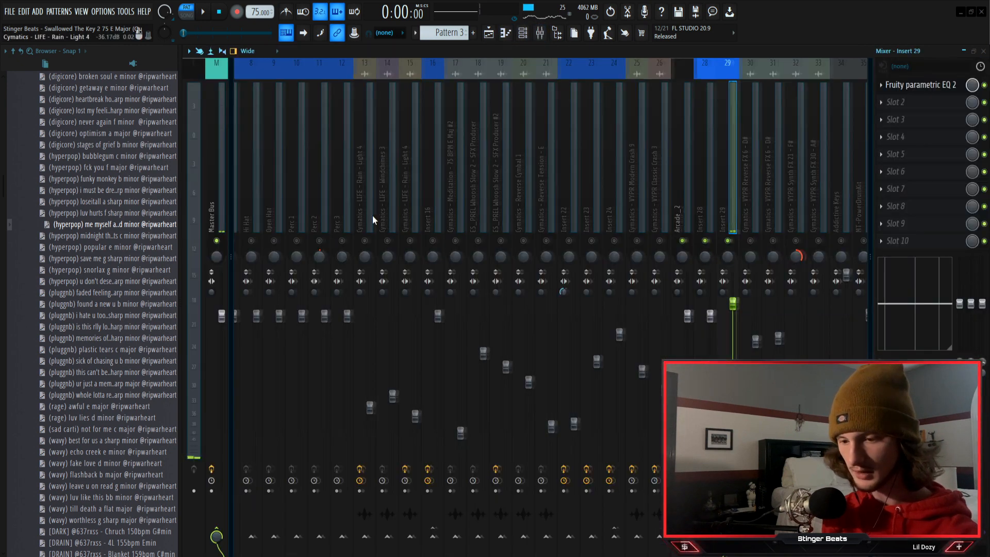
{"action": "key", "text": "F7"}
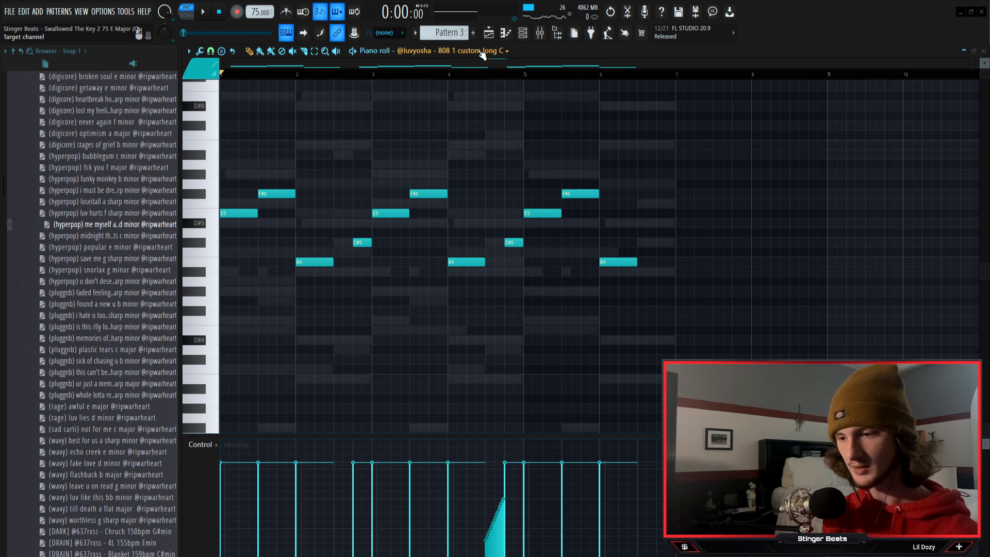
{"action": "key", "text": "space"}
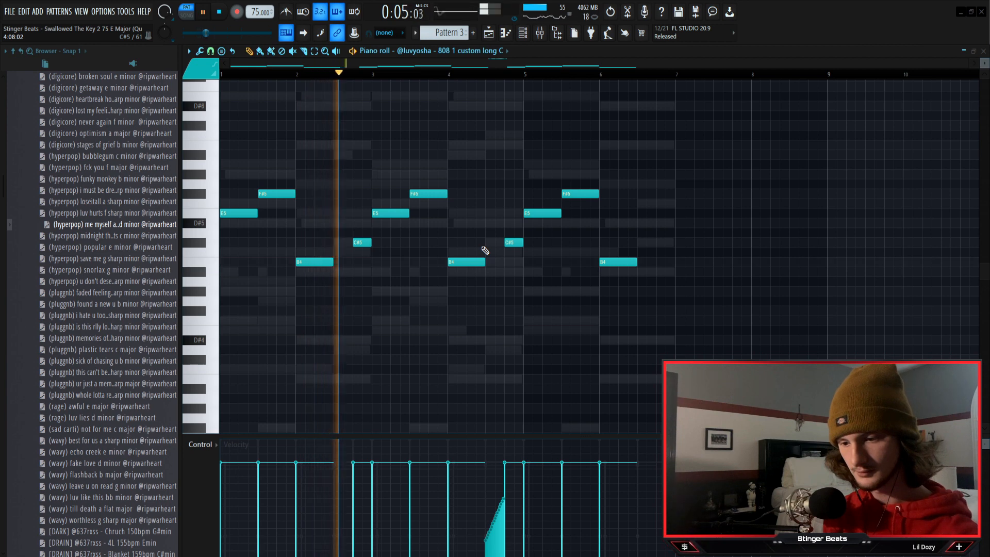
{"action": "key", "text": "space"}
Inspect the effect chains of the Kick and 808 mixer tracks
{"action": "left_click", "coordinate": [540, 32]}
{"action": "left_click", "coordinate": [338, 199]}
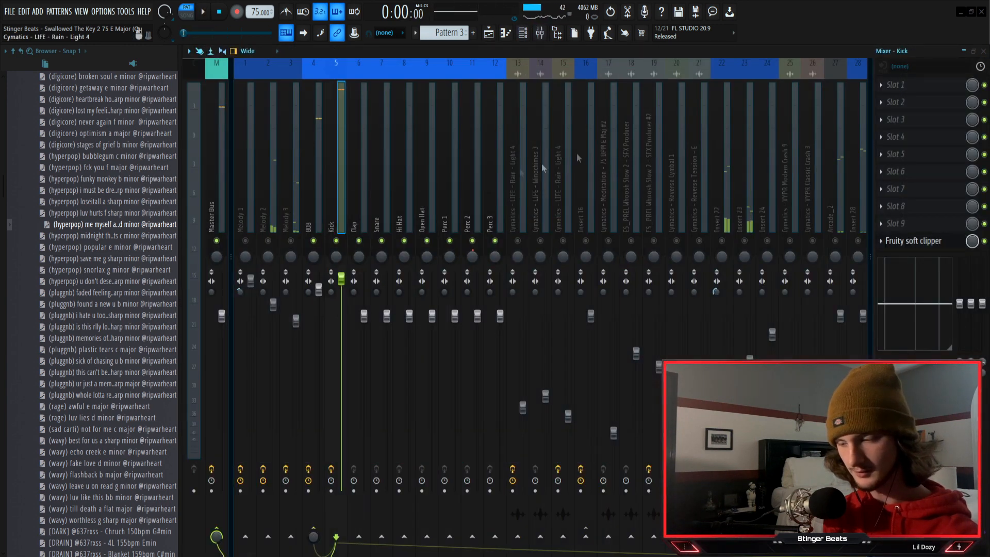
{"action": "left_click", "coordinate": [312, 176]}
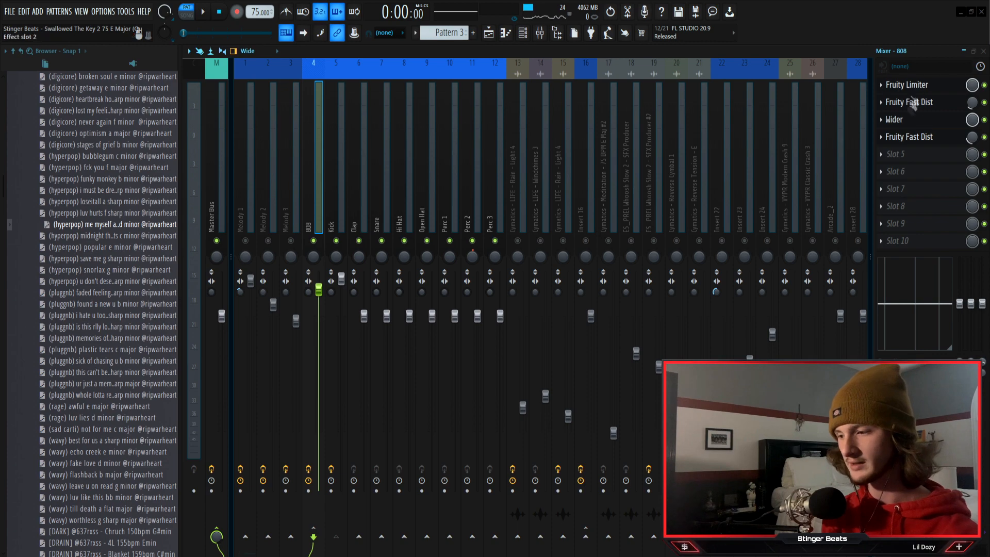
Select the reverse and crash effect clips on Tracks 9 to 12 and play the song from bar 16 through the Pattern 3 section
{"action": "left_click", "coordinate": [506, 33]}
{"action": "left_click", "coordinate": [488, 33]}
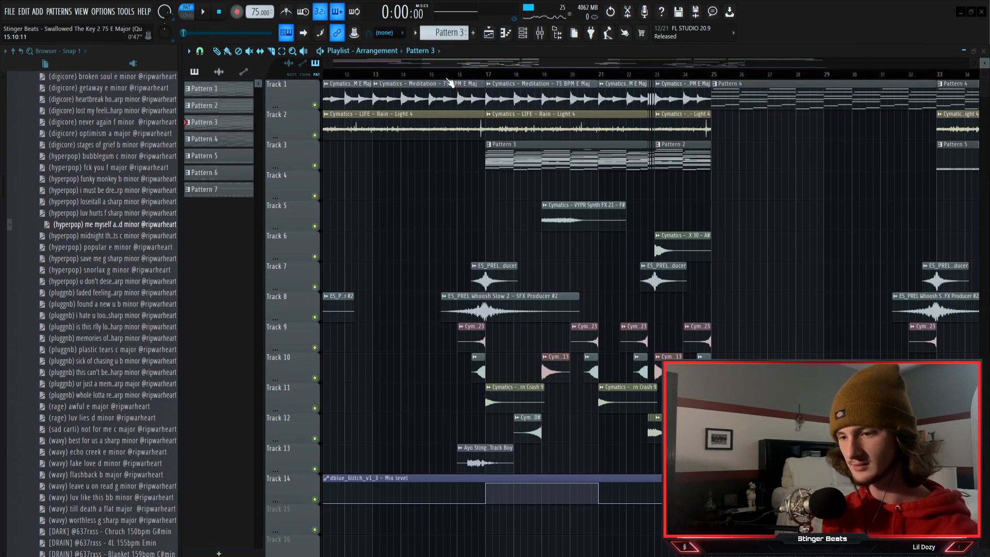
{"action": "scroll", "coordinate": [450, 83], "scroll_direction": "down", "scroll_amount": 5}
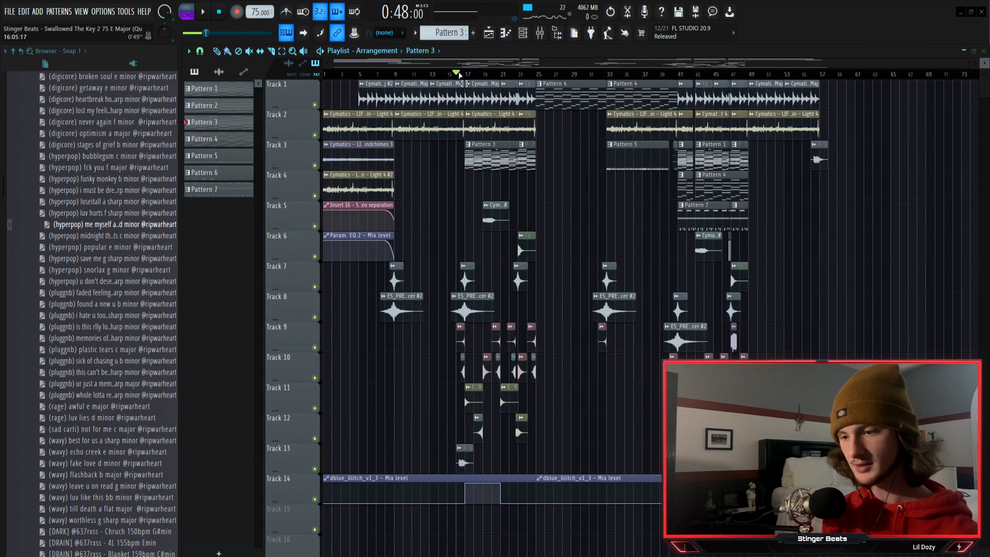
{"action": "scroll", "coordinate": [488, 72], "scroll_direction": "up", "scroll_amount": 6}
{"action": "left_click_drag", "start_coordinate": [498, 323], "coordinate": [733, 442]}
{"action": "left_click_drag", "start_coordinate": [732, 398], "coordinate": [717, 458]}
{"action": "key", "text": "space"}
{"action": "key", "text": "F9"}
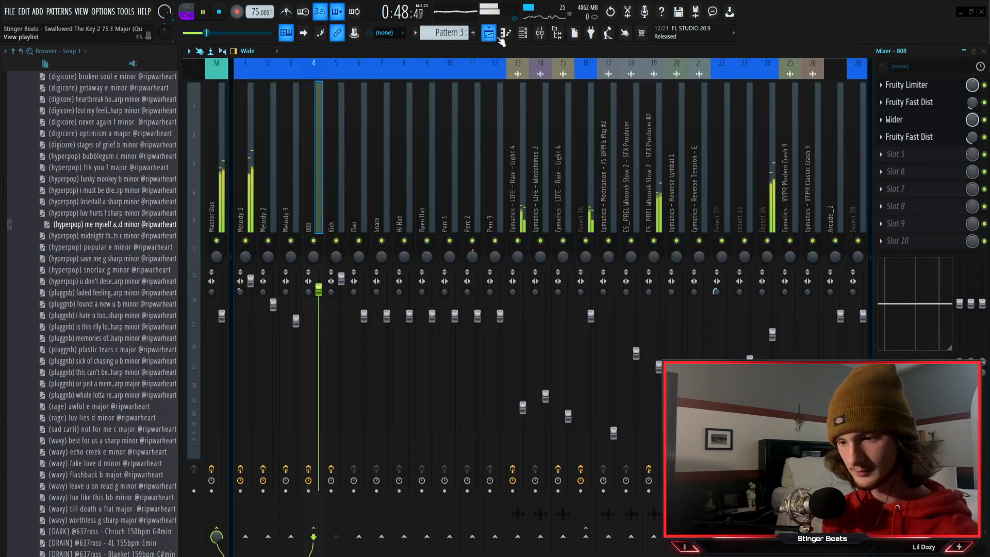
{"action": "left_click", "coordinate": [491, 35]}
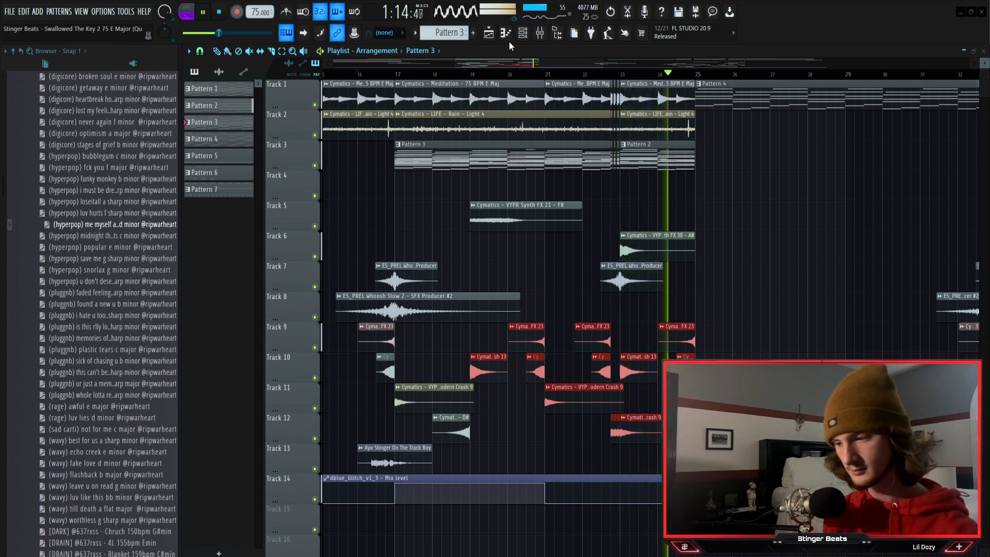
Stop playback and inspect the effect chain of the Master Bus in the mixer
{"action": "key", "text": "space"}
{"action": "left_click", "coordinate": [539, 33]}
{"action": "left_click", "coordinate": [222, 151]}
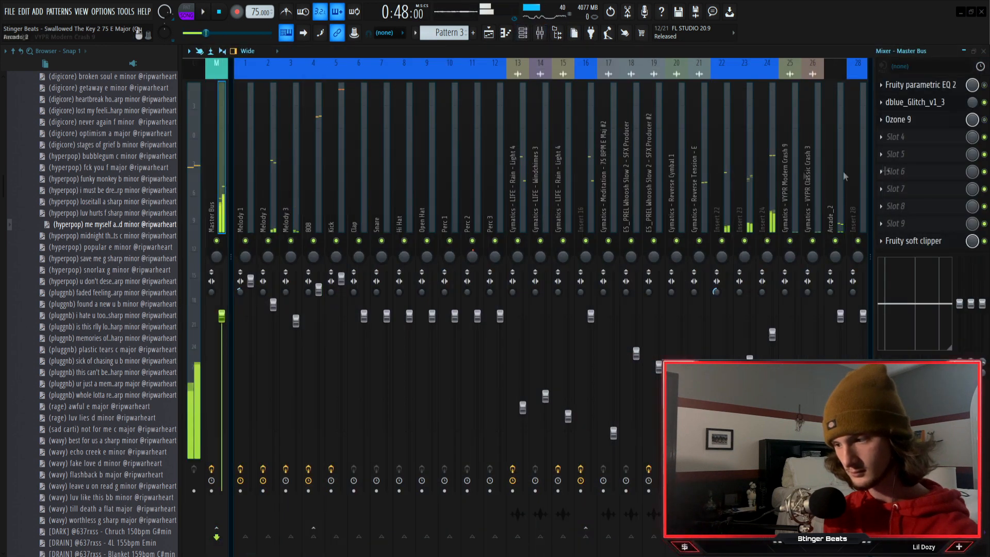
Select the short chopped clips on Tracks 1 to 3 just before bar 23 in the playlist
{"action": "left_click", "coordinate": [489, 33]}
{"action": "scroll", "coordinate": [679, 78], "scroll_direction": "up", "scroll_amount": 4}
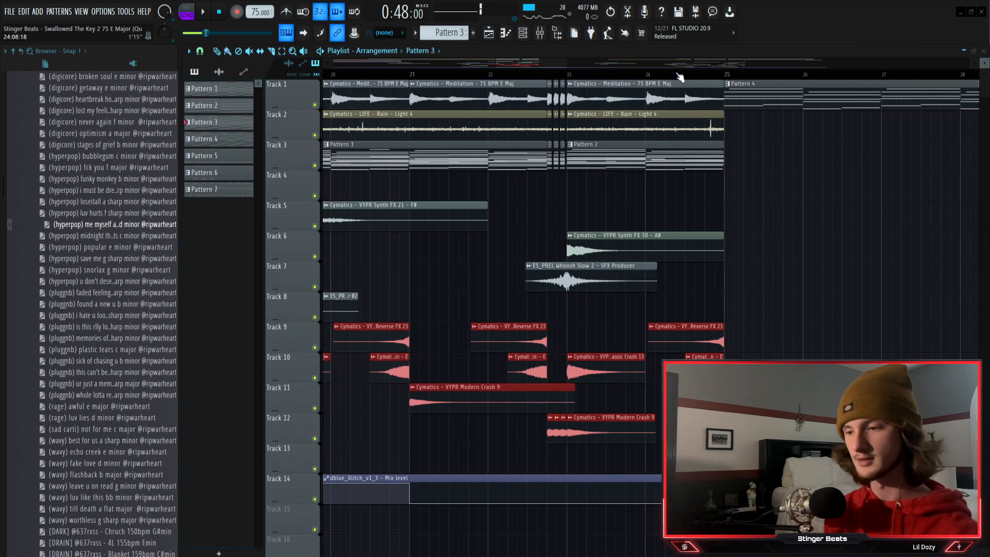
{"action": "left_click_drag", "start_coordinate": [439, 89], "coordinate": [471, 174]}
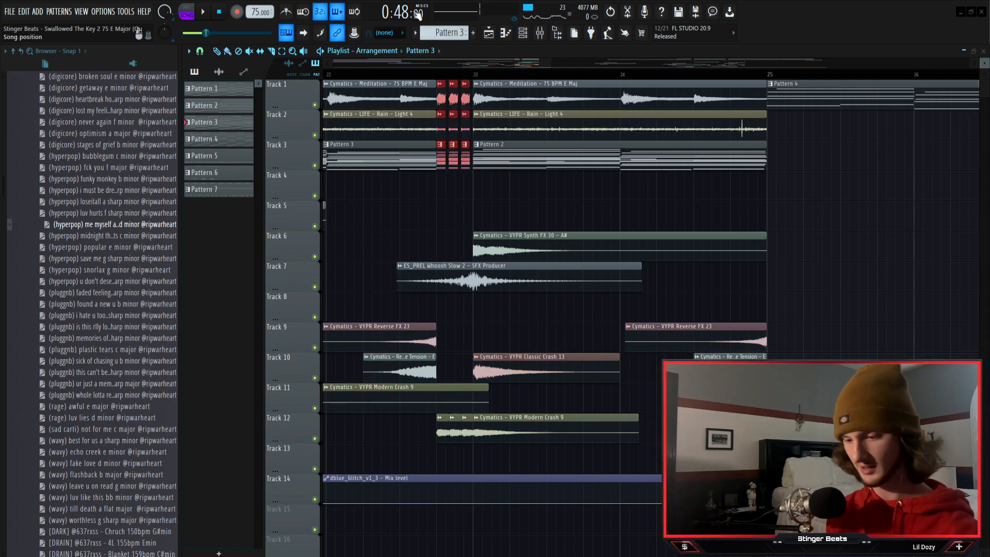
Play the song from just before bar 25 into the Pattern 4 section and stop it
{"action": "scroll", "coordinate": [424, 78], "scroll_direction": "down", "scroll_amount": 6}
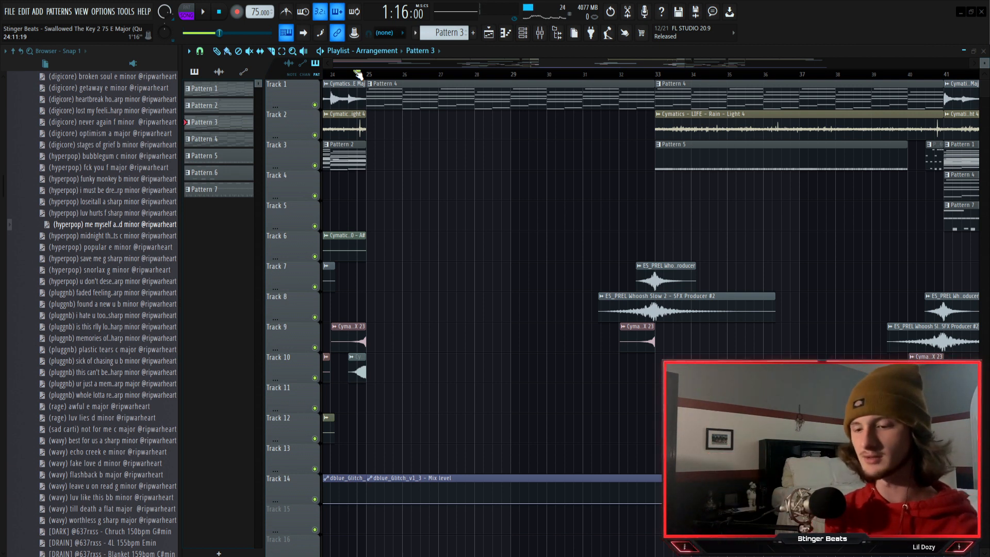
{"action": "key", "text": "space"}
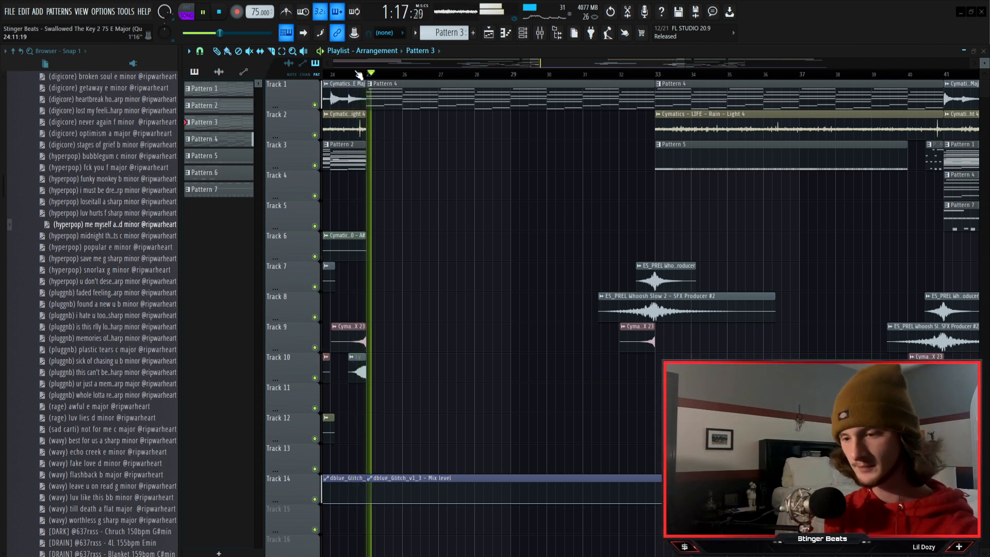
{"action": "scroll", "coordinate": [359, 75], "scroll_direction": "down", "scroll_amount": 3}
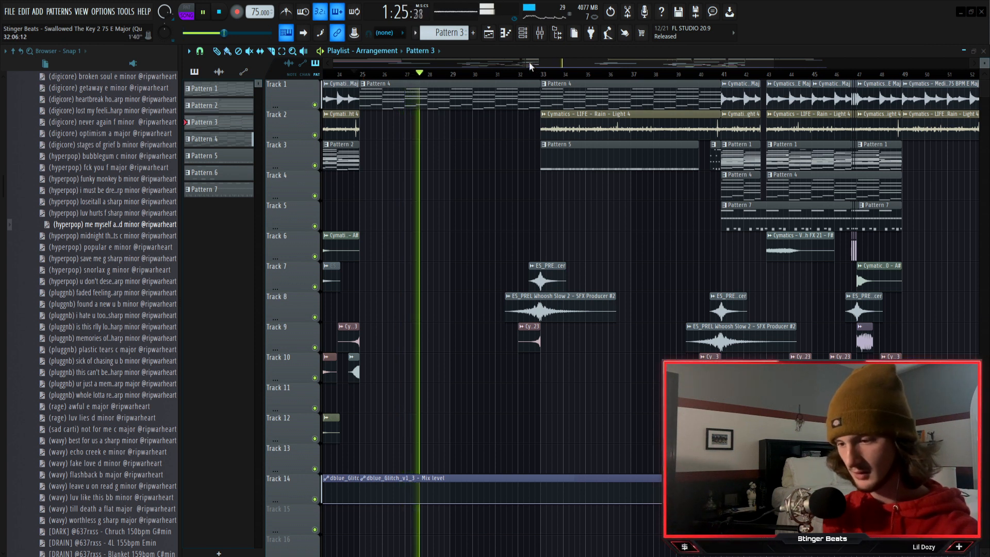
{"action": "key", "text": "space"}
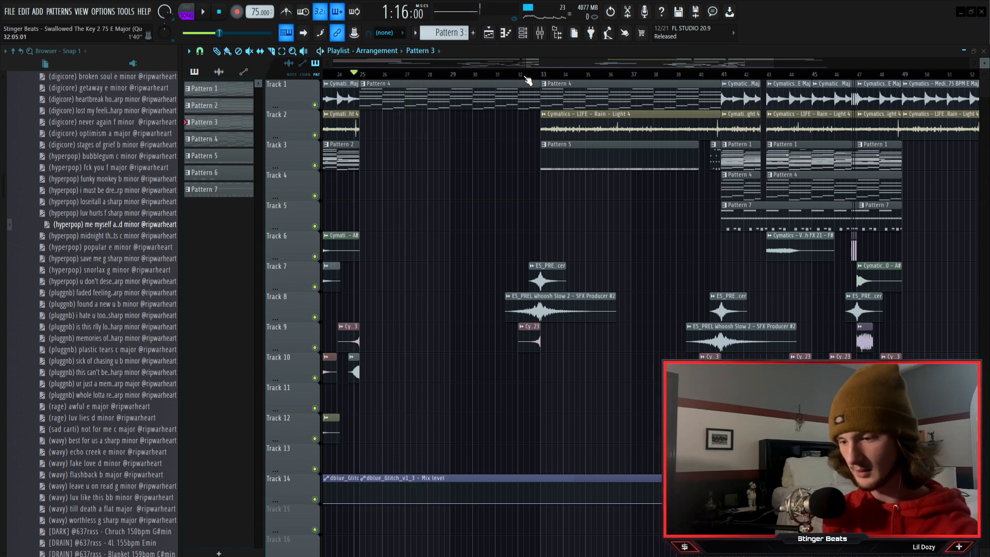
Select the Pattern 5 clip on Track 3 and play the song from about bar 33
{"action": "left_click", "coordinate": [614, 157], "text": "ctrl"}
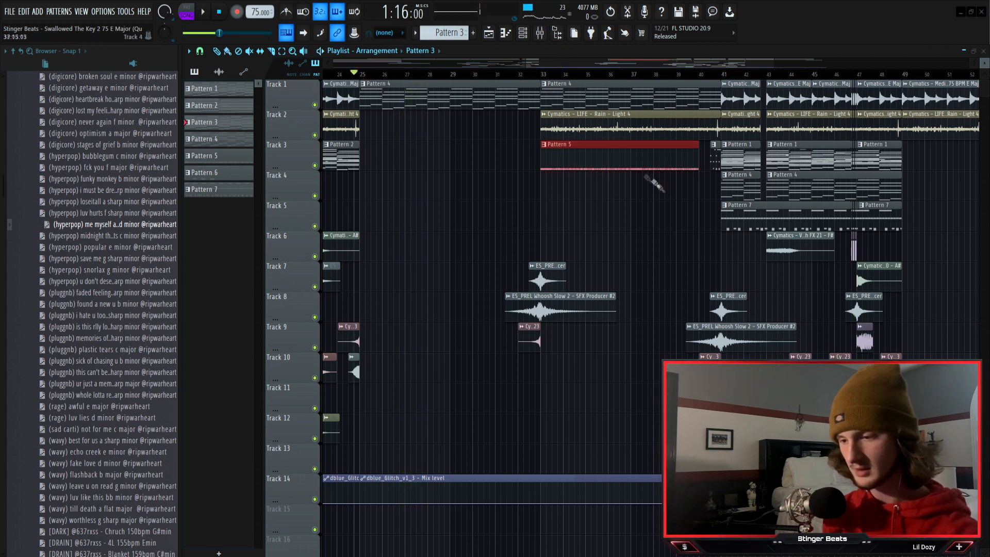
{"action": "left_click", "coordinate": [535, 76]}
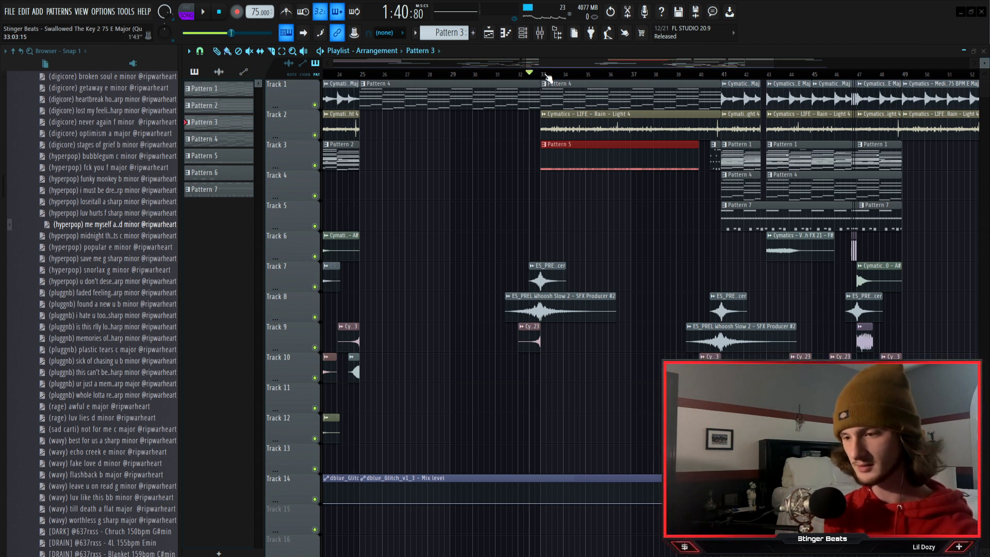
{"action": "key", "text": "space"}
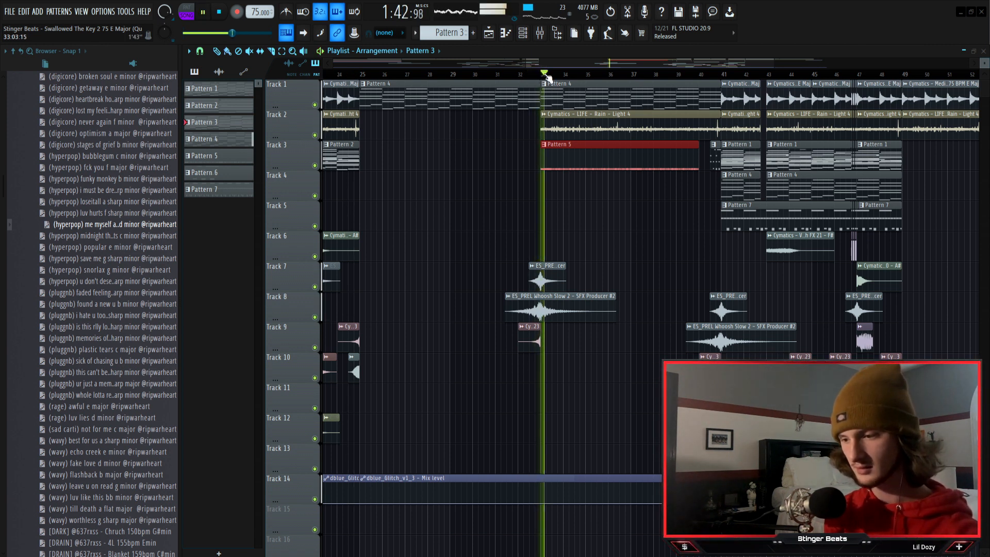
{"action": "scroll", "coordinate": [553, 77], "scroll_direction": "up", "scroll_amount": 3}
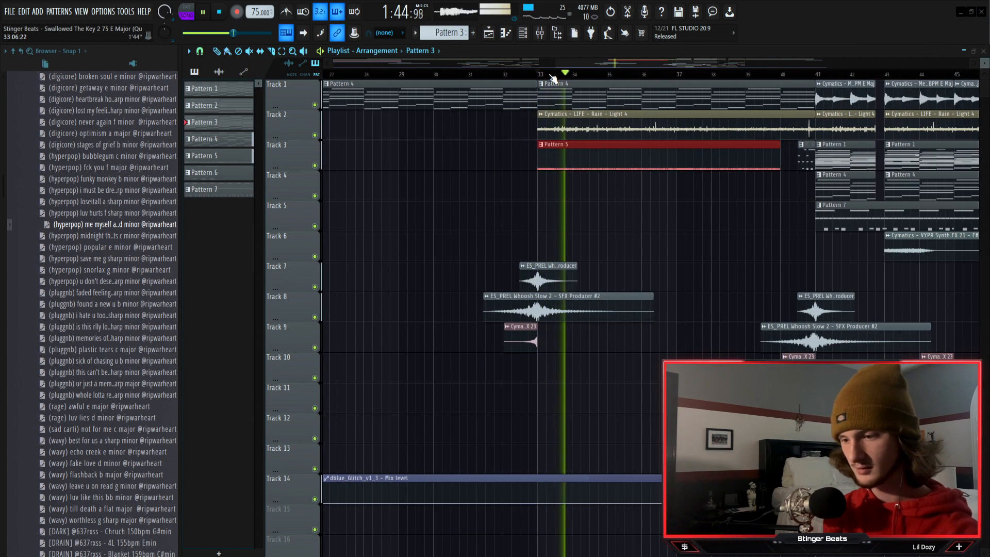
{"action": "left_click_drag", "start_coordinate": [575, 62], "coordinate": [608, 61]}
{"action": "key", "text": "space"}
Select the whoosh and reverse transition clips on Tracks 8 to 11 leading into bar 41
{"action": "scroll", "coordinate": [441, 77], "scroll_direction": "down", "scroll_amount": 3}
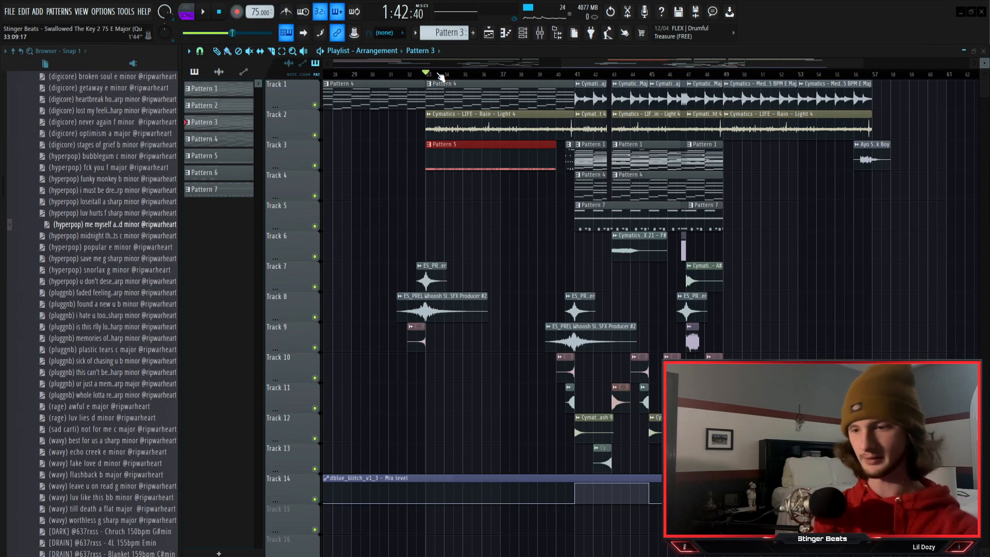
{"action": "scroll", "coordinate": [440, 76], "scroll_direction": "up", "scroll_amount": 1}
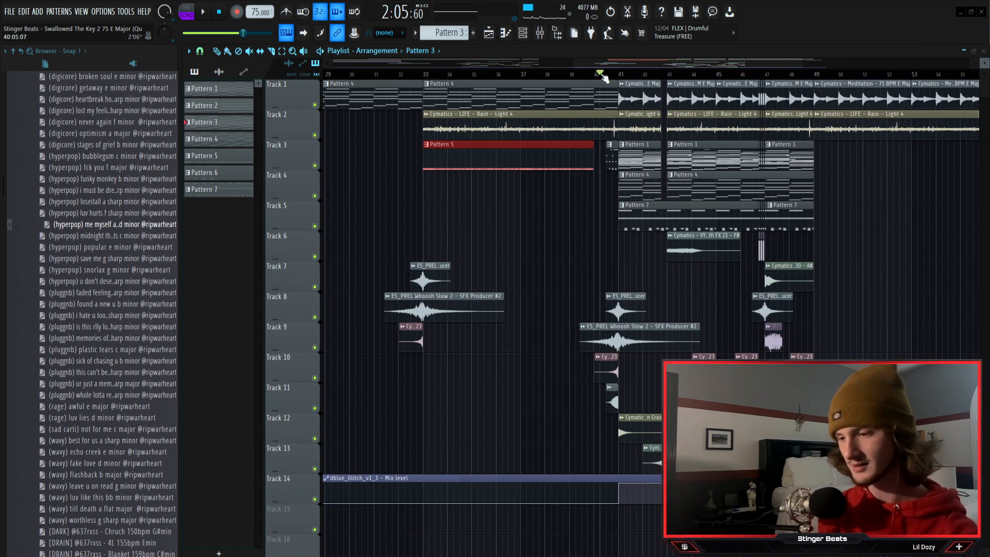
{"action": "left_click_drag", "start_coordinate": [605, 282], "coordinate": [608, 413]}
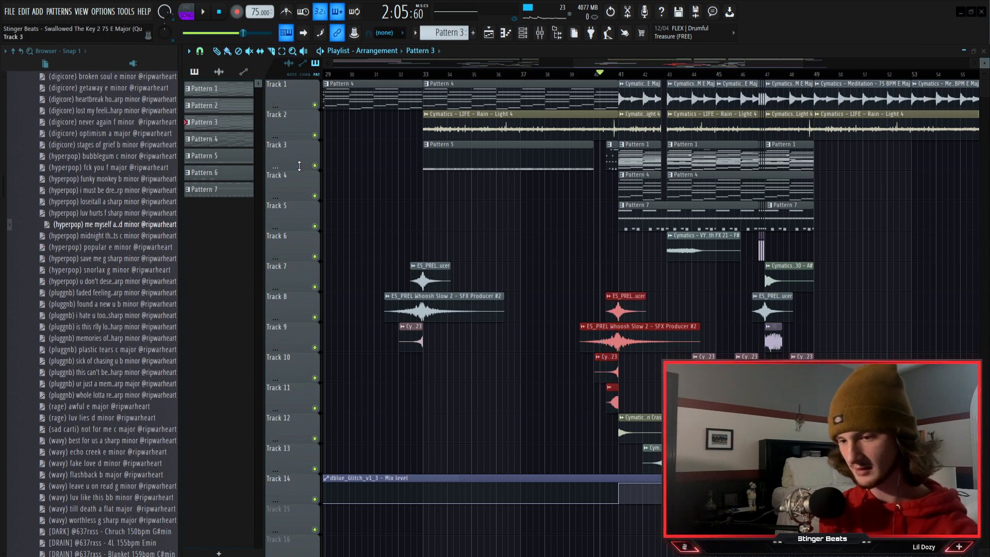
Solo Track 3 in the playlist around bar 40, then turn all the tracks back on
{"action": "right_click", "coordinate": [315, 166]}
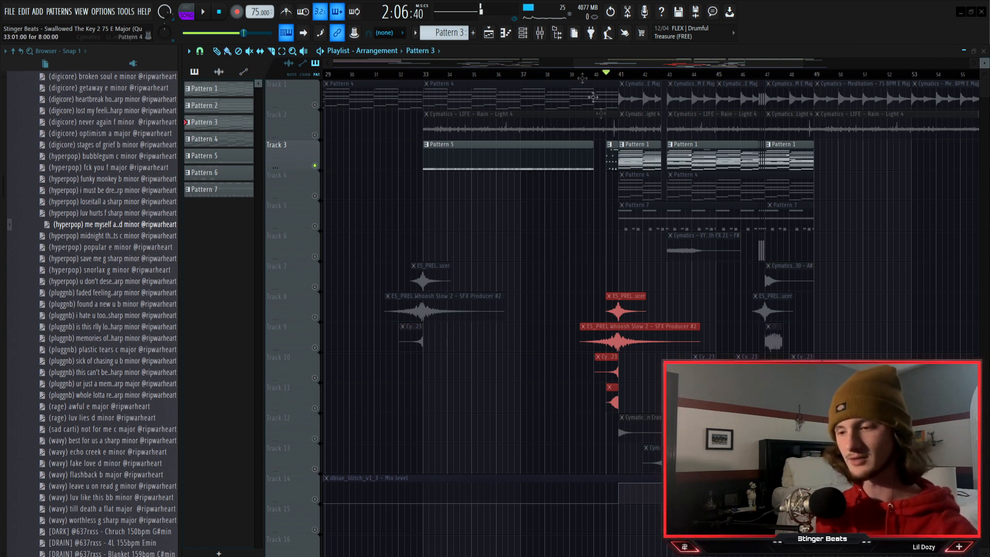
{"action": "left_click", "coordinate": [530, 33]}
{"action": "left_click", "coordinate": [530, 53]}
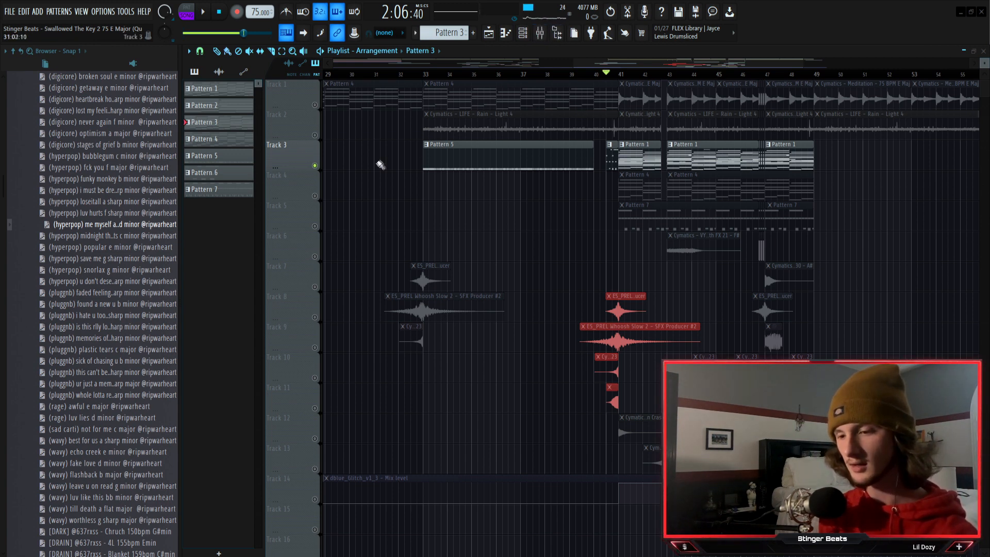
{"action": "right_click", "coordinate": [314, 167]}
Pick Pattern 1 from its clip at bar 41 and select the Pattern 4 clip on Track 1 before it
{"action": "left_click_drag", "start_coordinate": [665, 106], "coordinate": [479, 114]}
{"action": "left_click", "coordinate": [454, 146]}
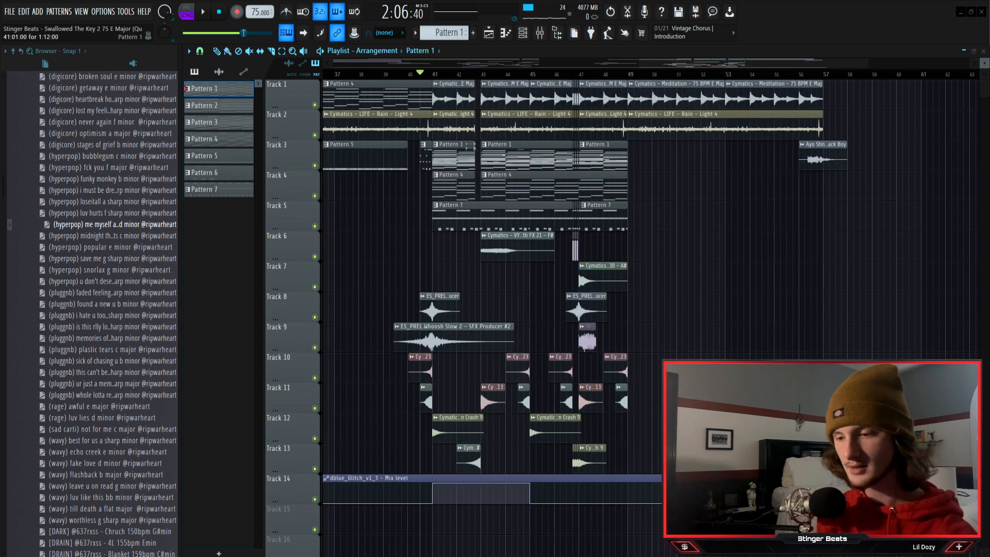
{"action": "left_click_drag", "start_coordinate": [464, 184], "coordinate": [489, 186]}
{"action": "left_click_drag", "start_coordinate": [380, 93], "coordinate": [384, 108]}
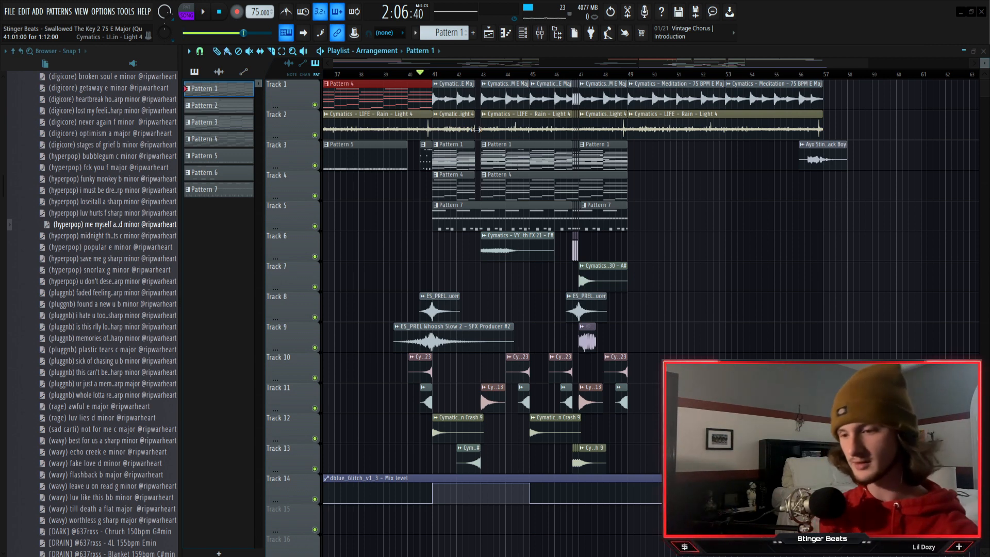
Solo Track 5 and play its Pattern 7 clip from bar 41
{"action": "left_click", "coordinate": [314, 226], "text": "ctrl"}
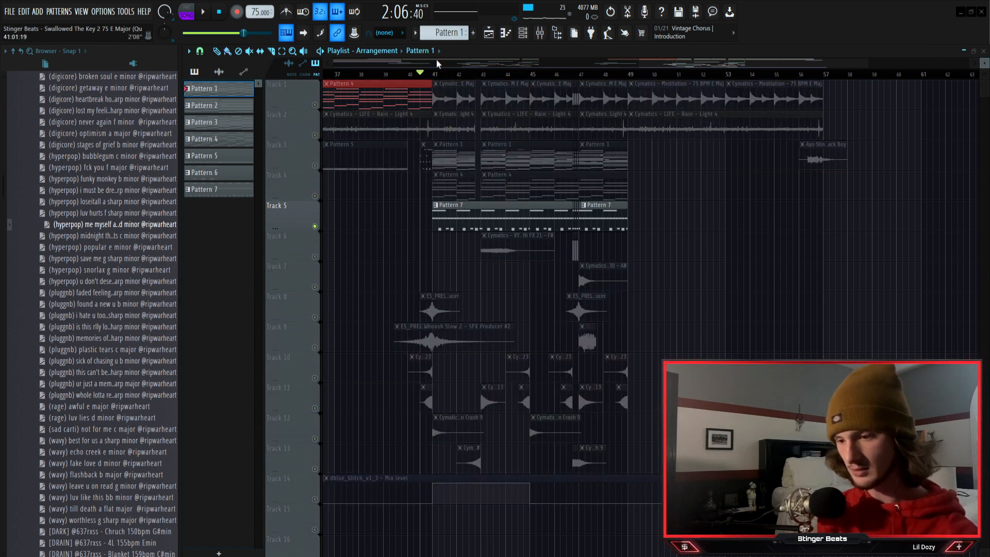
{"action": "scroll", "coordinate": [436, 73], "scroll_direction": "left", "scroll_amount": 1}
{"action": "left_click", "coordinate": [450, 78]}
{"action": "key", "text": "space"}
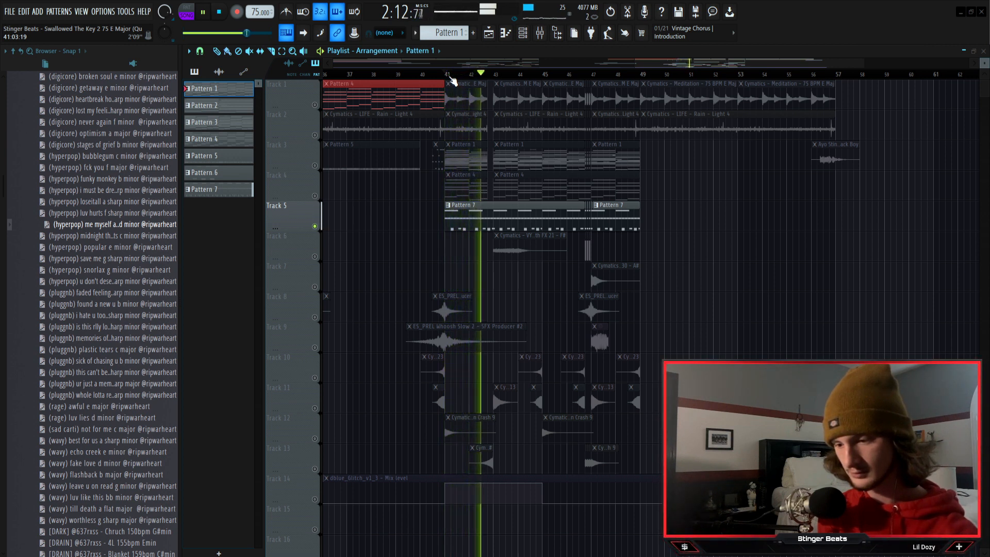
{"action": "key", "text": "space"}
Turn all the playlist tracks back on and play the full arrangement from around bar 41
{"action": "right_click", "coordinate": [314, 226]}
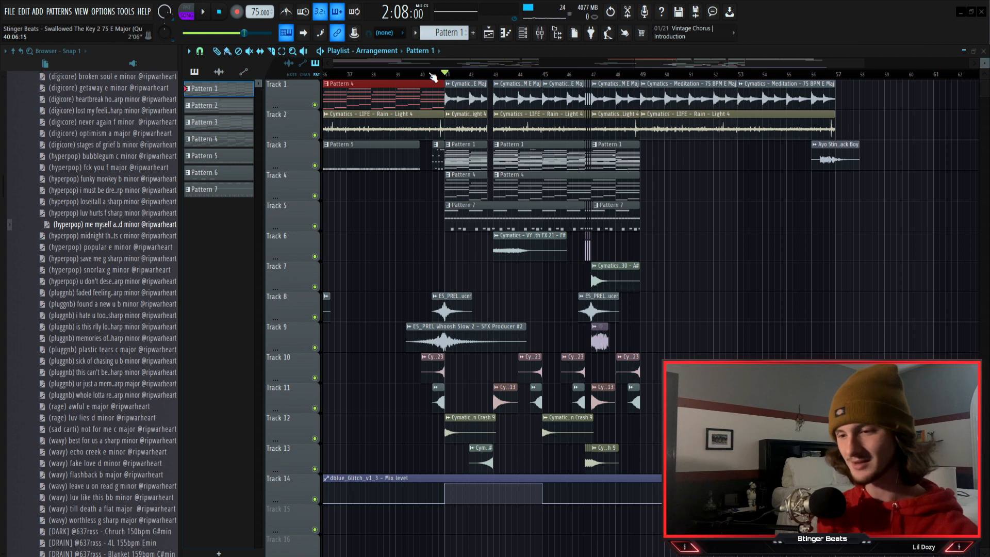
{"action": "key", "text": "space"}
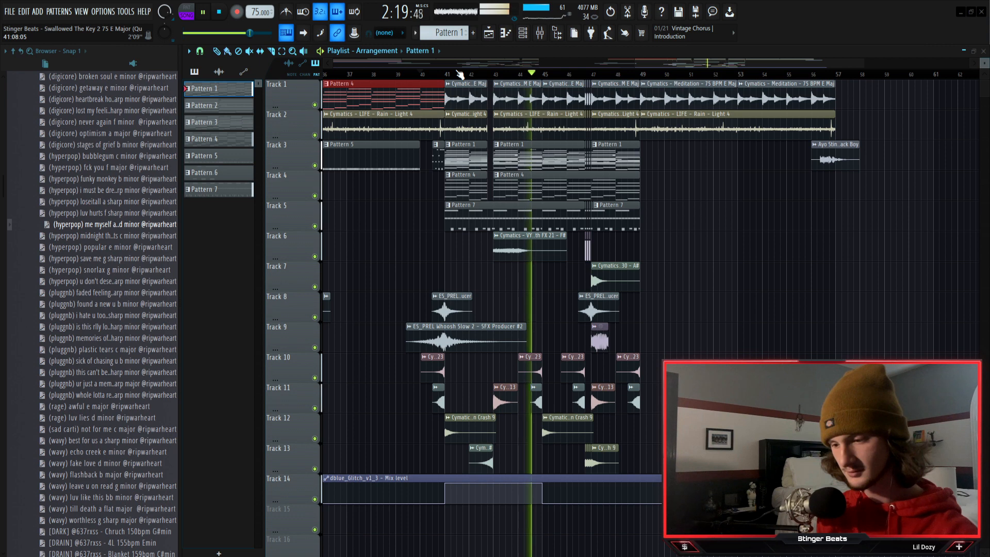
Replay the drop in the full arrangement from bar 41 to the cut just before bar 43
{"action": "key", "text": "space"}
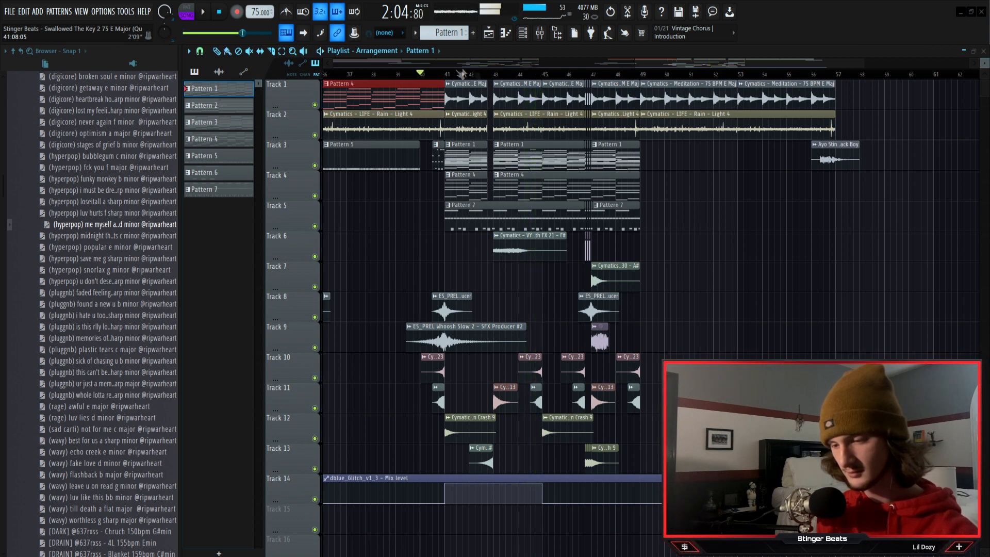
{"action": "scroll", "coordinate": [479, 75], "scroll_direction": "up", "scroll_amount": 4}
{"action": "key", "text": "space"}
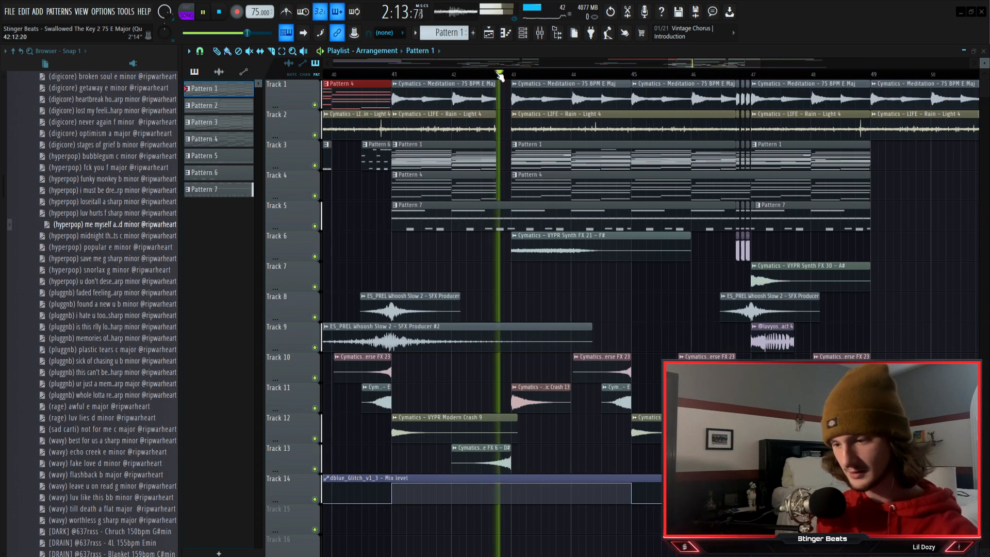
{"action": "key", "text": "space"}
Inspect the dblue_Glitch_v1_3 effect on the mixer's Master Bus and return to the playlist
{"action": "left_click", "coordinate": [546, 31]}
{"action": "left_click", "coordinate": [549, 32]}
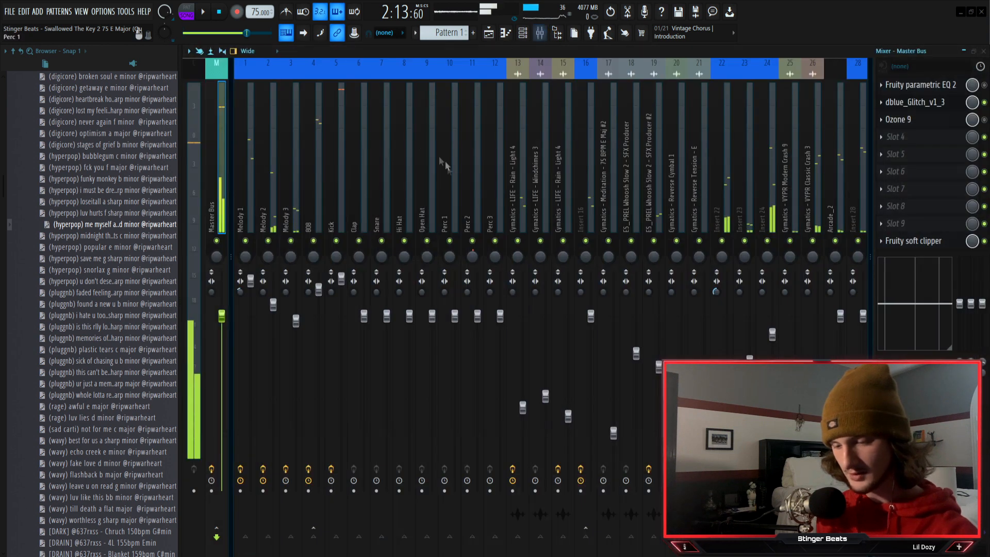
{"action": "left_click", "coordinate": [915, 102]}
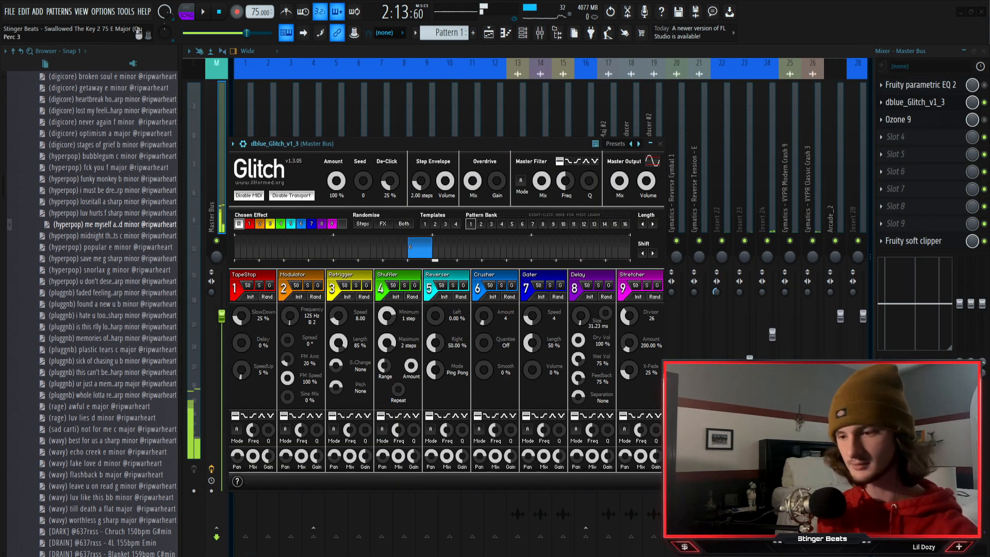
{"action": "left_click", "coordinate": [493, 35]}
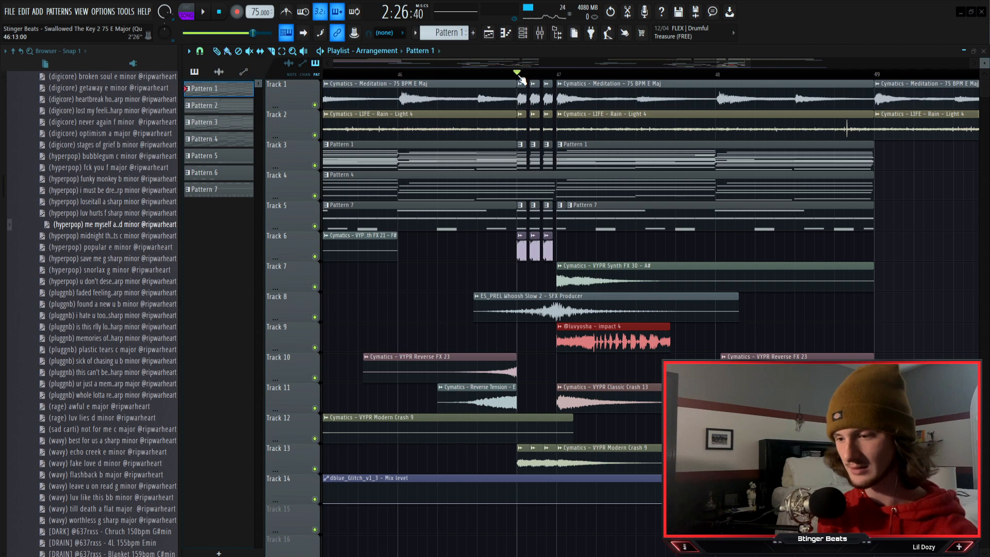
Play the stutter cuts just before bar 47 and continue through the end of the drop
{"action": "key", "text": "space"}
{"action": "scroll", "coordinate": [522, 78], "scroll_direction": "down", "scroll_amount": 1}
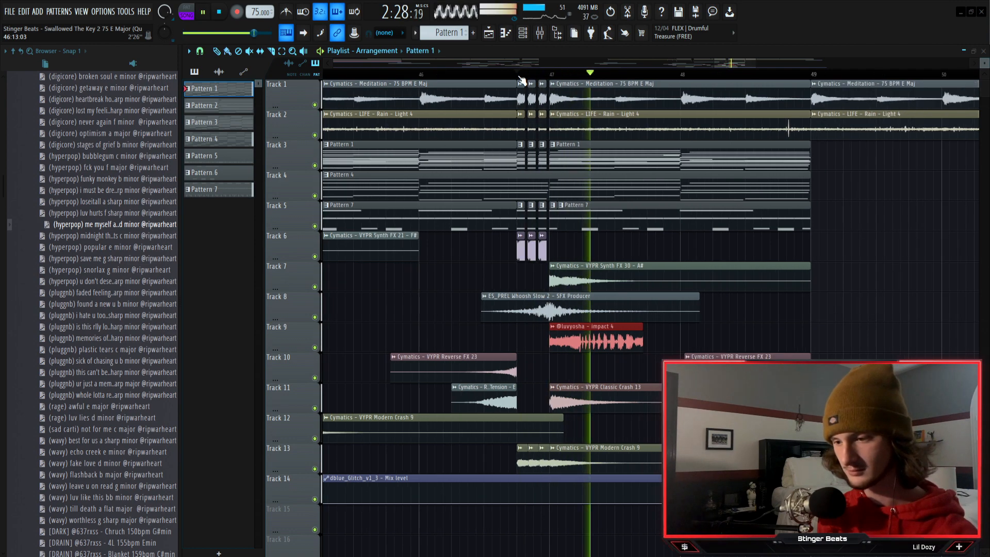
{"action": "scroll", "coordinate": [522, 78], "scroll_direction": "down", "scroll_amount": 6}
{"action": "scroll", "coordinate": [522, 78], "scroll_direction": "down", "scroll_amount": 3}
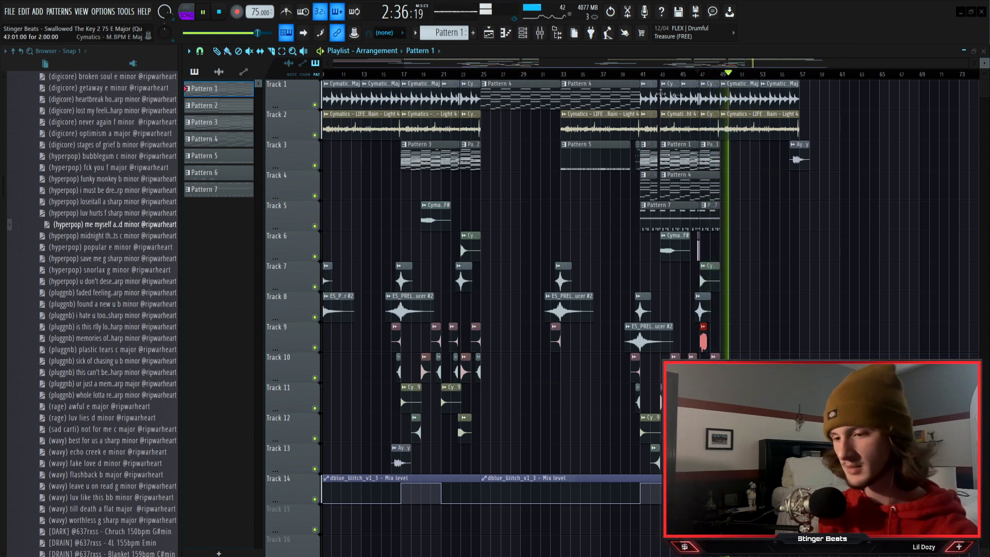
{"action": "key", "text": "space"}
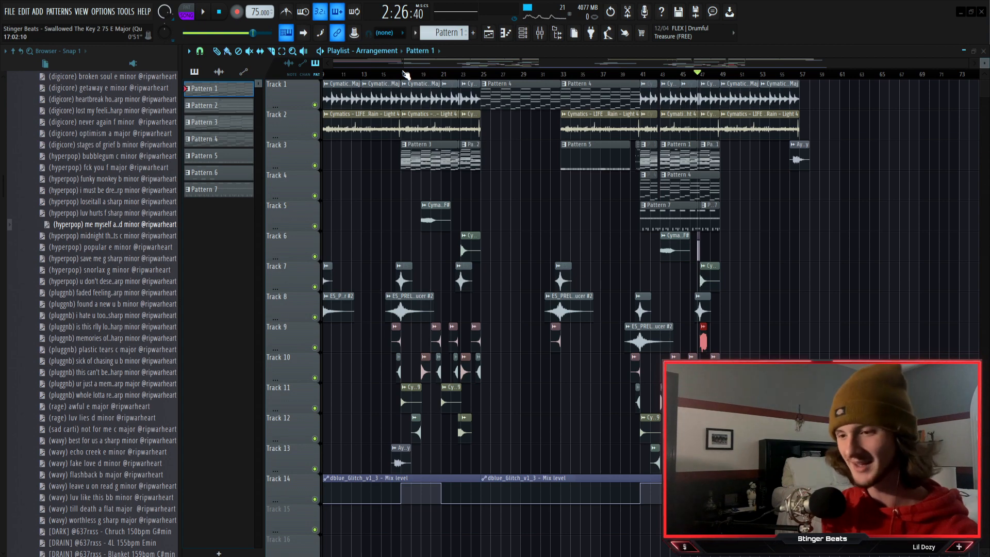
Examine the settings of OTT and Fruity parametric EQ 2 on mixer Insert 24
{"action": "left_click", "coordinate": [539, 32]}
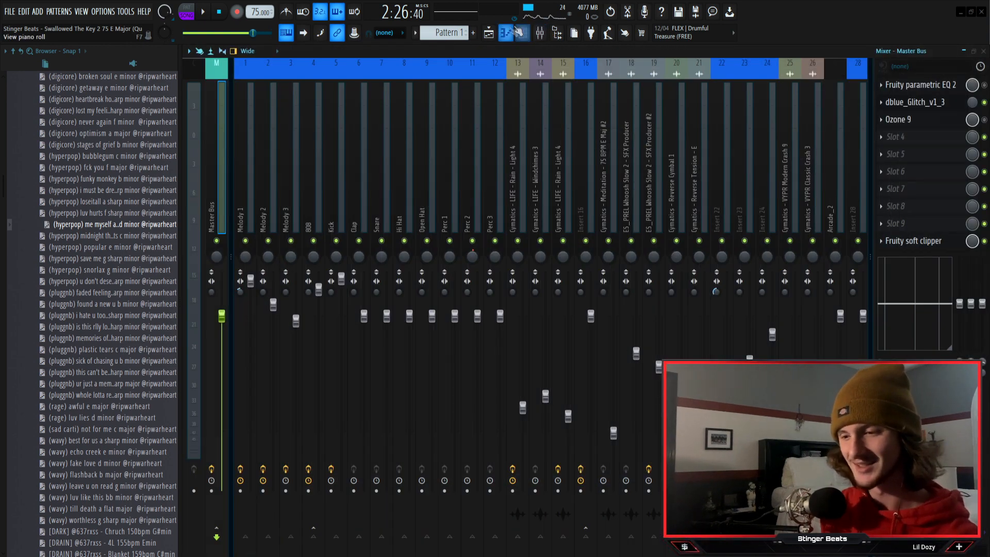
{"action": "left_click", "coordinate": [488, 35]}
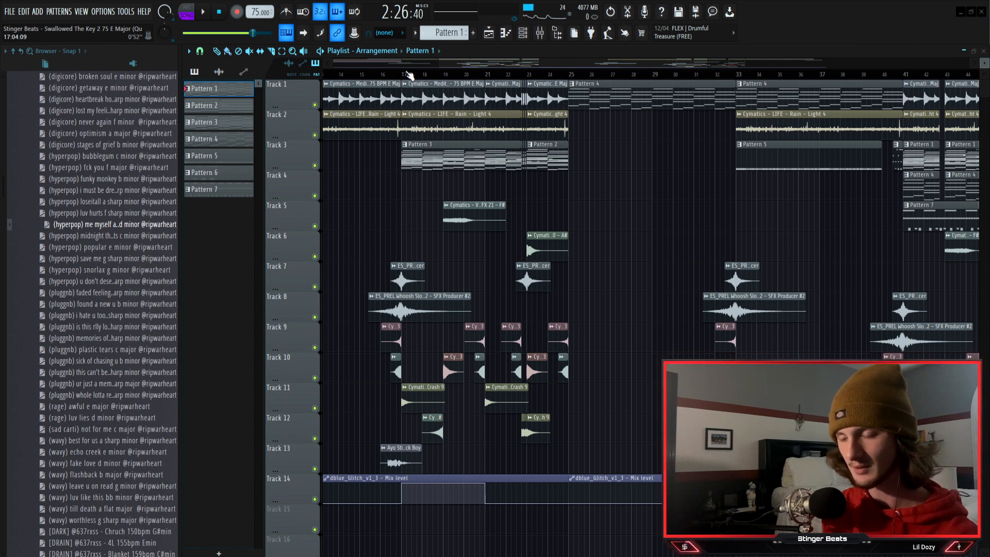
{"action": "key", "text": "F9"}
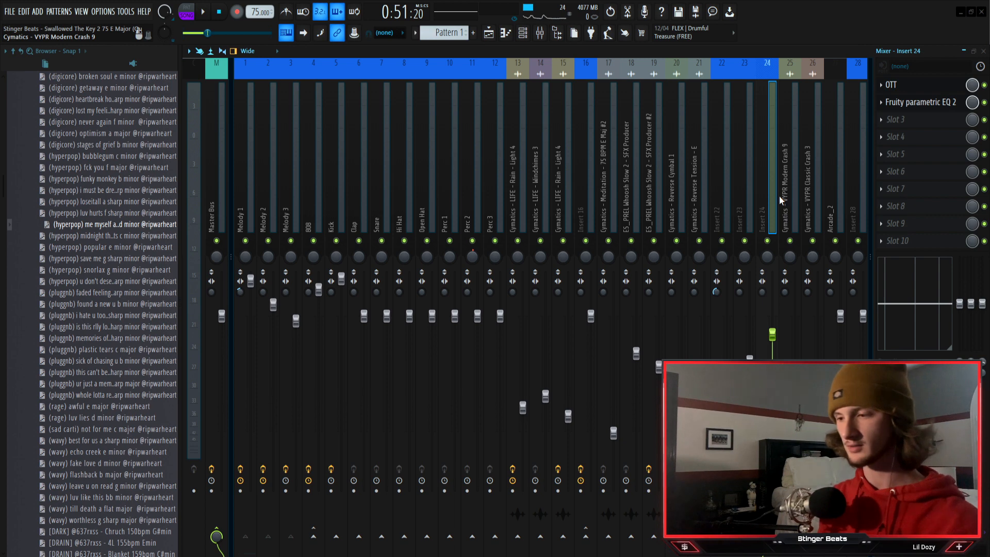
{"action": "left_click", "coordinate": [902, 88]}
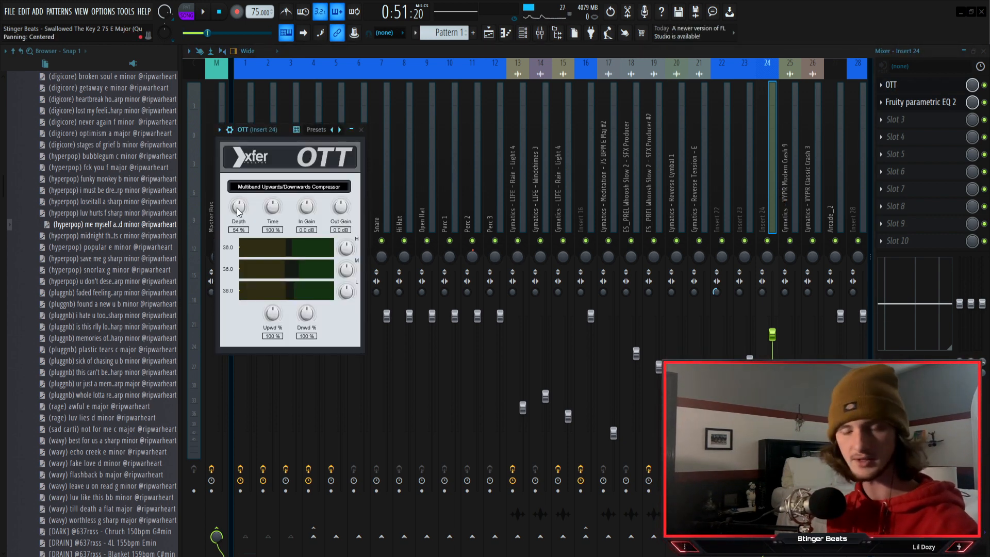
{"action": "left_click", "coordinate": [897, 101]}
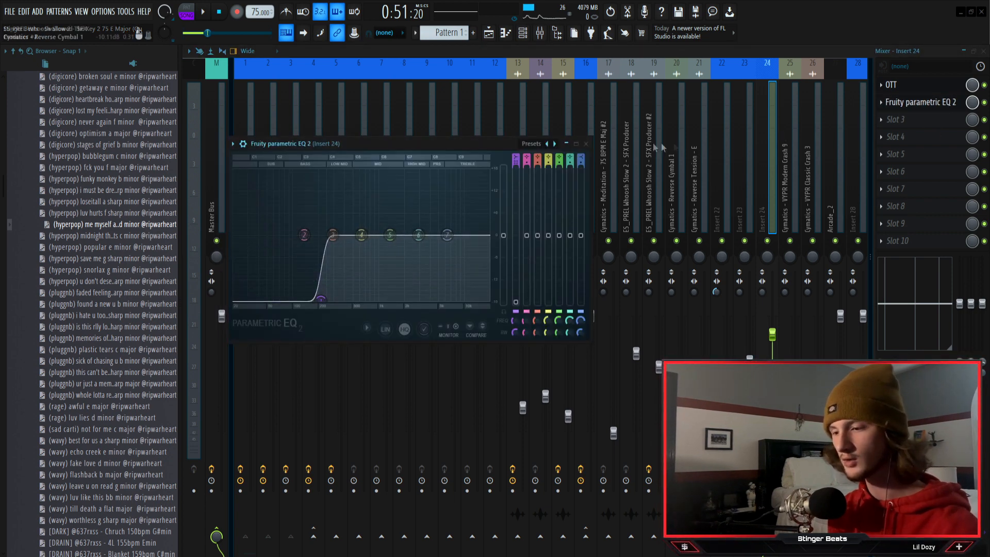
{"action": "left_click", "coordinate": [586, 144]}
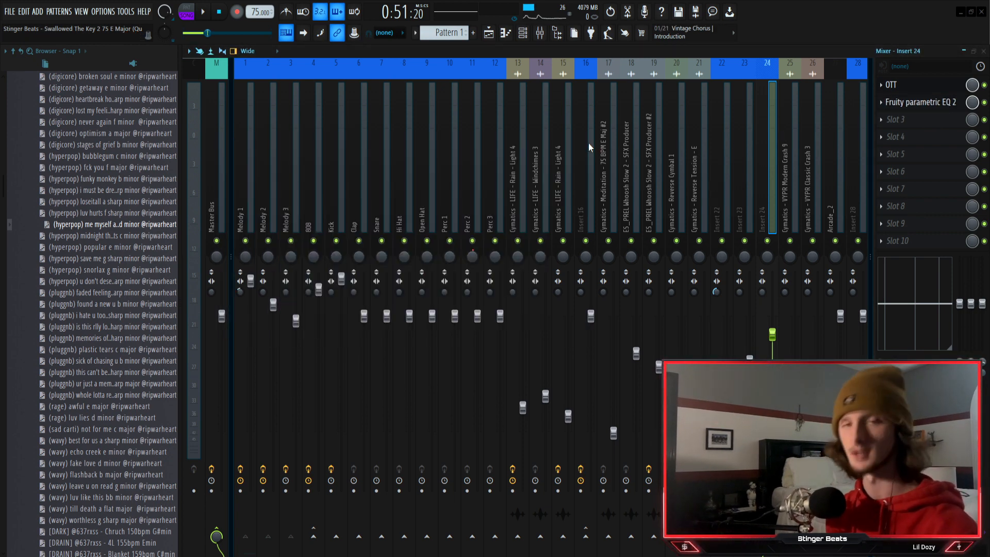
{"action": "left_click", "coordinate": [489, 34]}
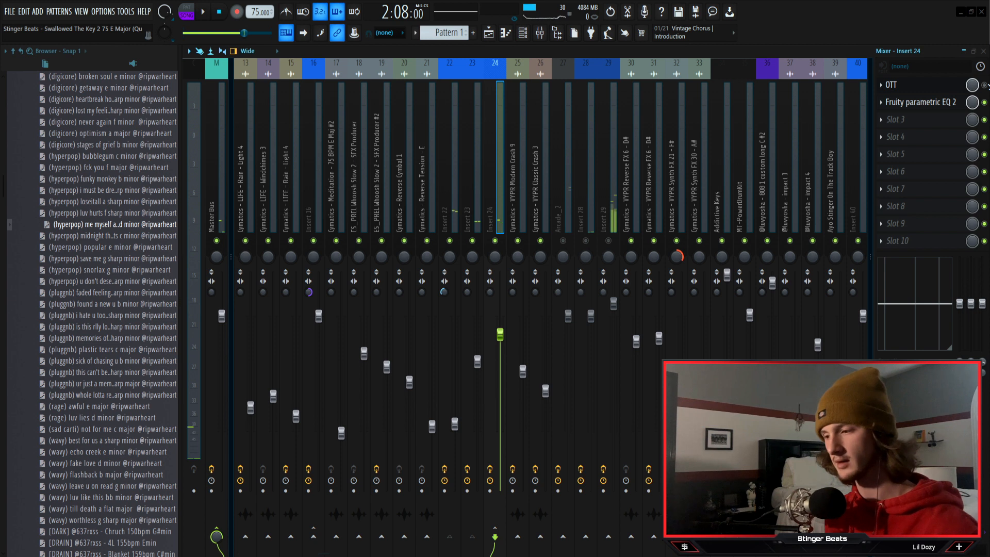
Compare the drop from bar 41 with OTT bypassed and enabled on Insert 24
{"action": "key", "text": "space"}
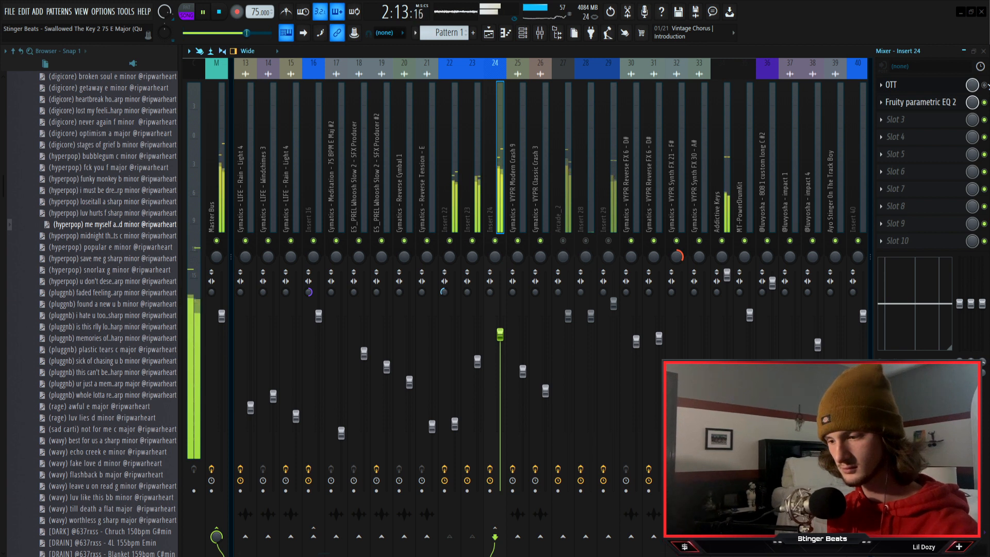
{"action": "key", "text": "space"}
{"action": "key", "text": "space"}
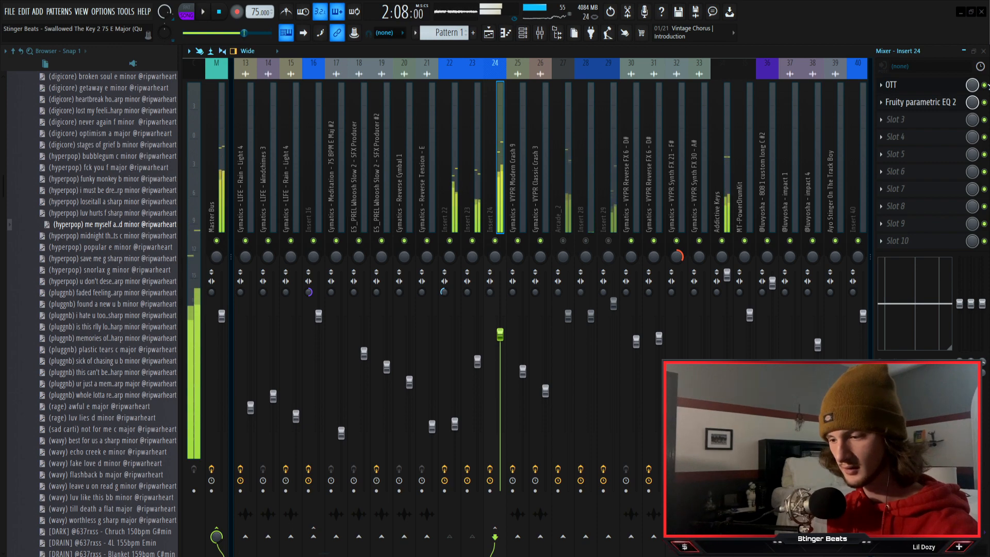
Turn all the mixer tracks back on using Insert 24's solo control and return to the playlist
{"action": "scroll", "coordinate": [492, 205], "scroll_direction": "left", "scroll_amount": 5}
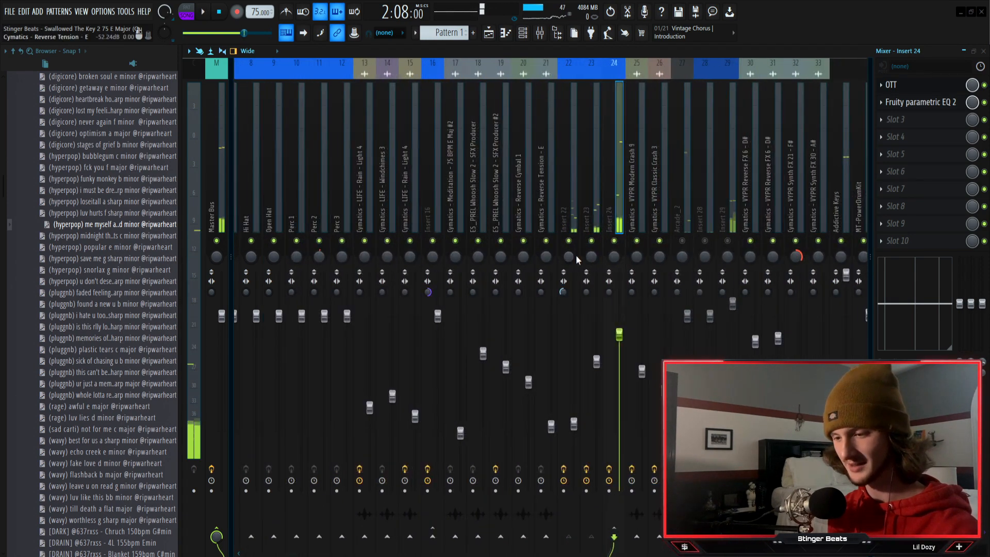
{"action": "right_click", "coordinate": [622, 243]}
{"action": "right_click", "coordinate": [622, 244]}
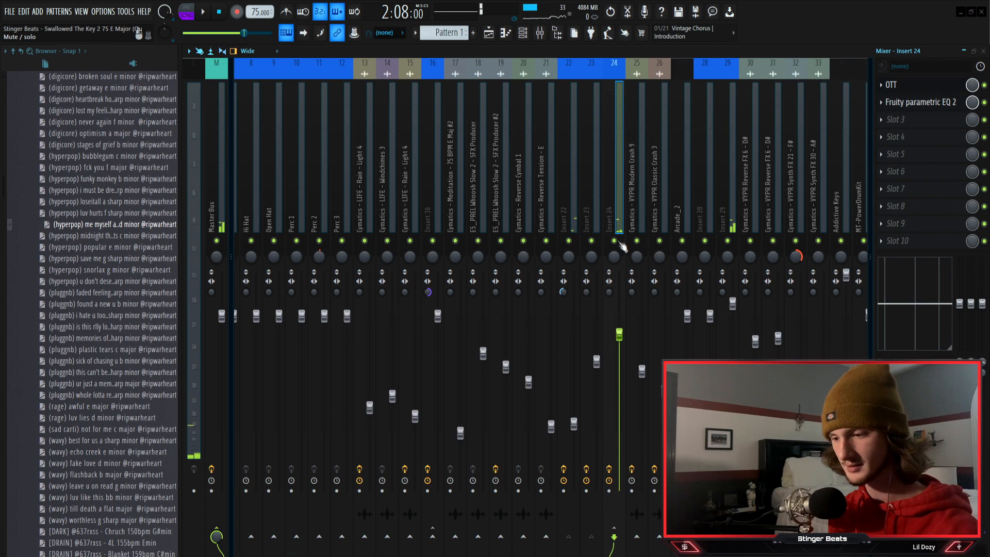
{"action": "key", "text": "F5"}
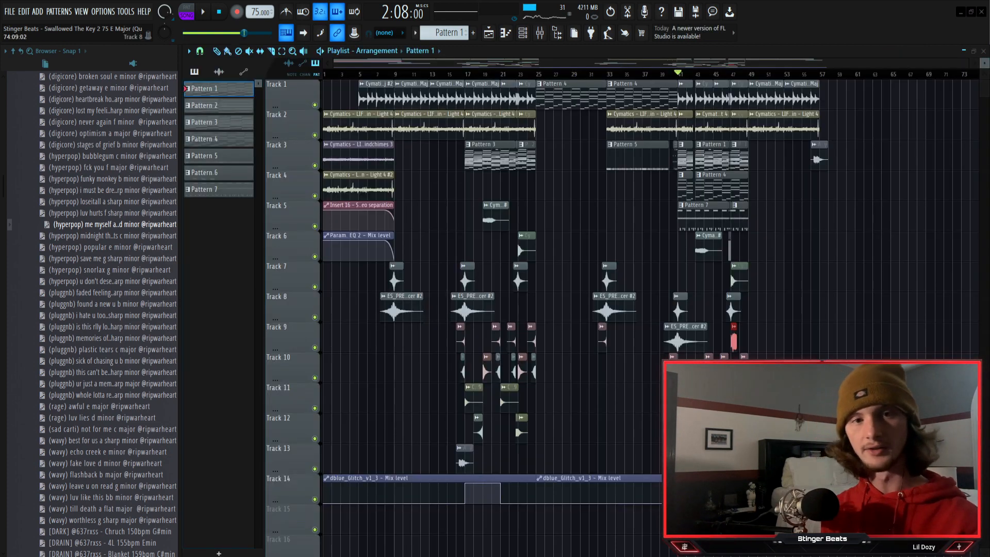